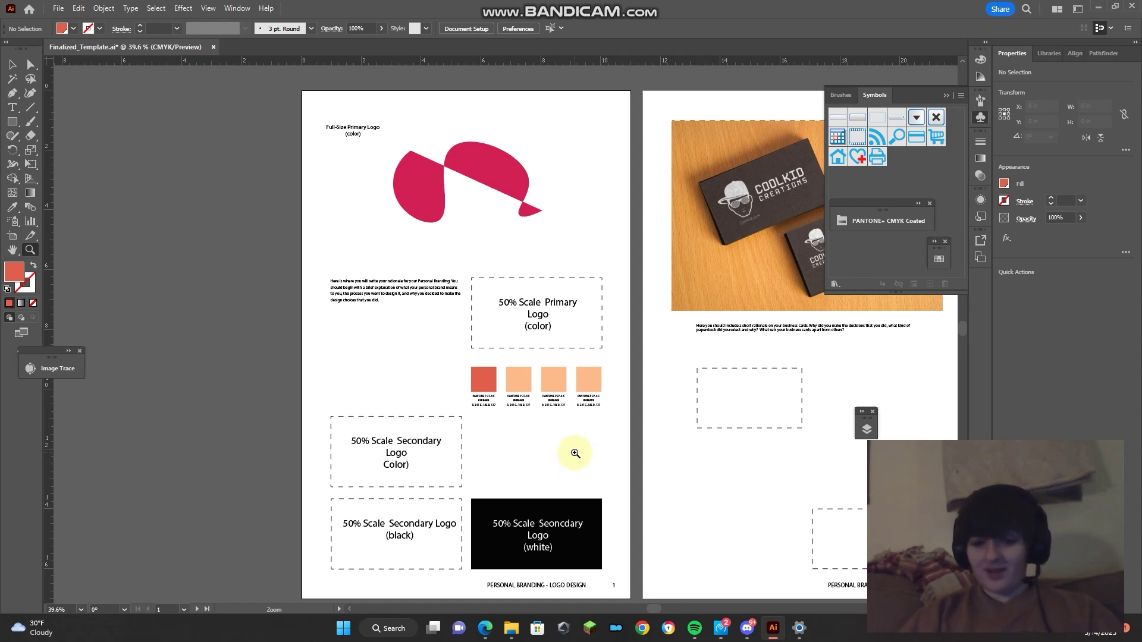
Undo the previous edits back to the black logo shape over its centered label and dashed placeholder frame.
scroll(575, 453, left, 3)
scroll(575, 453, down, 1)
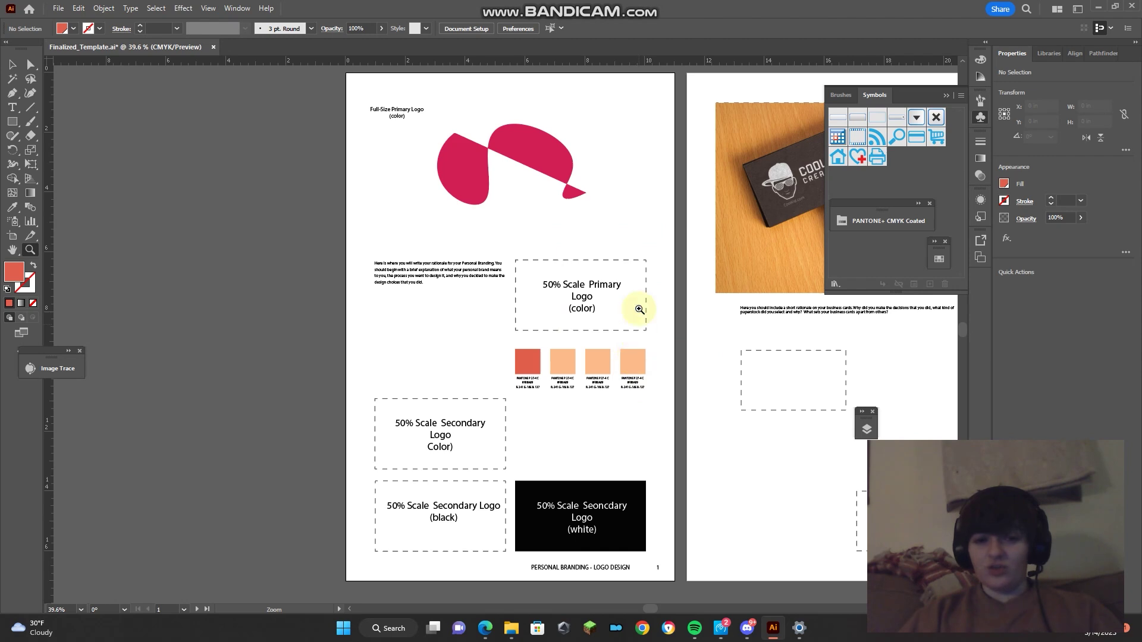
scroll(598, 178, up, 2)
scroll(546, 171, up, 3)
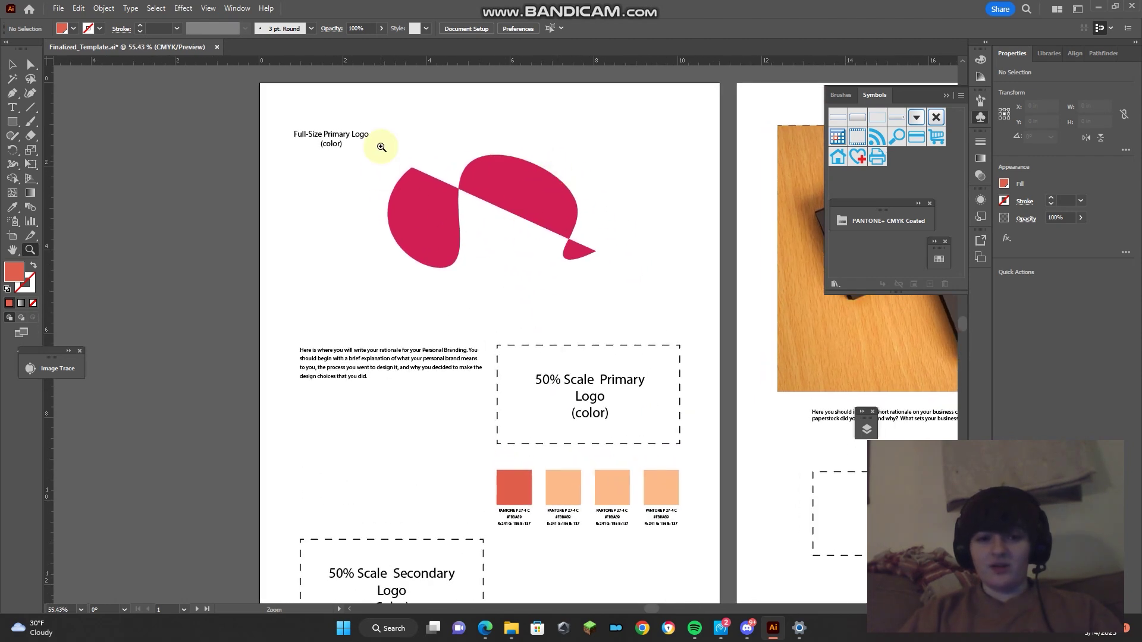
drag(509, 141, 552, 141)
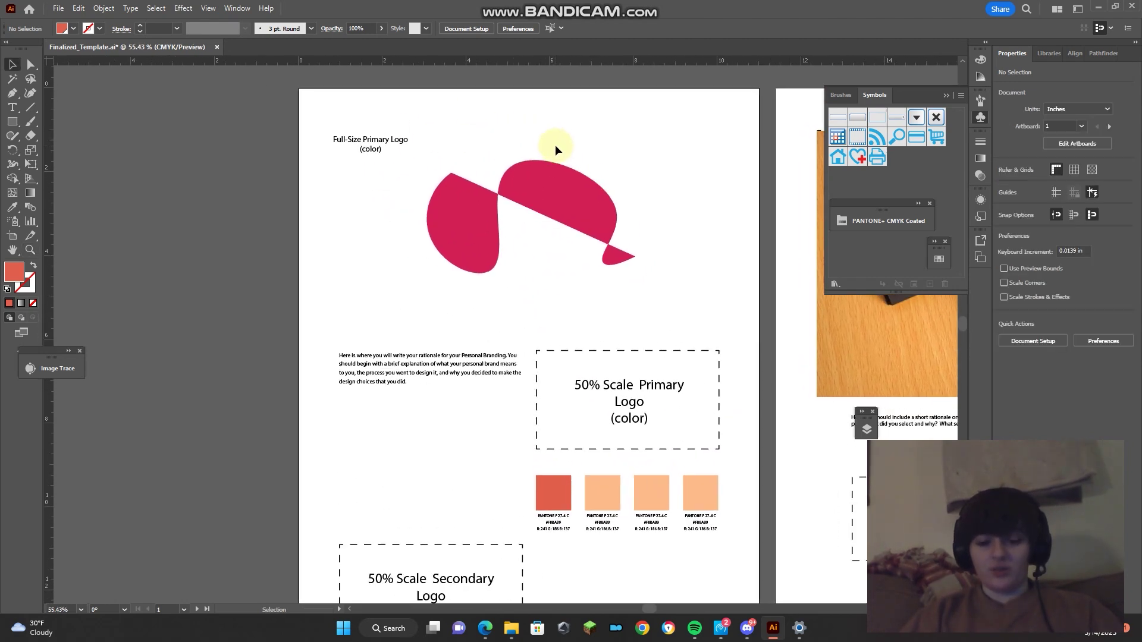
key(ctrl+z)
key(ctrl+z)
key(ctrl+z)
key(ctrl+z)
key(ctrl+z)
key(ctrl+z)
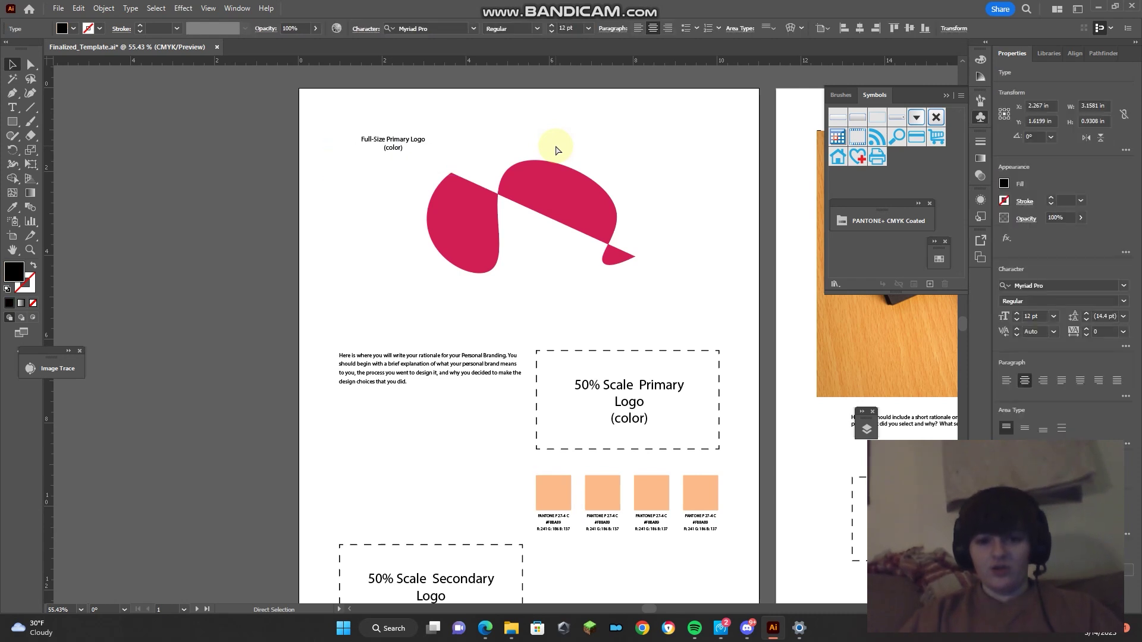
key(ctrl+z)
key(ctrl+z)
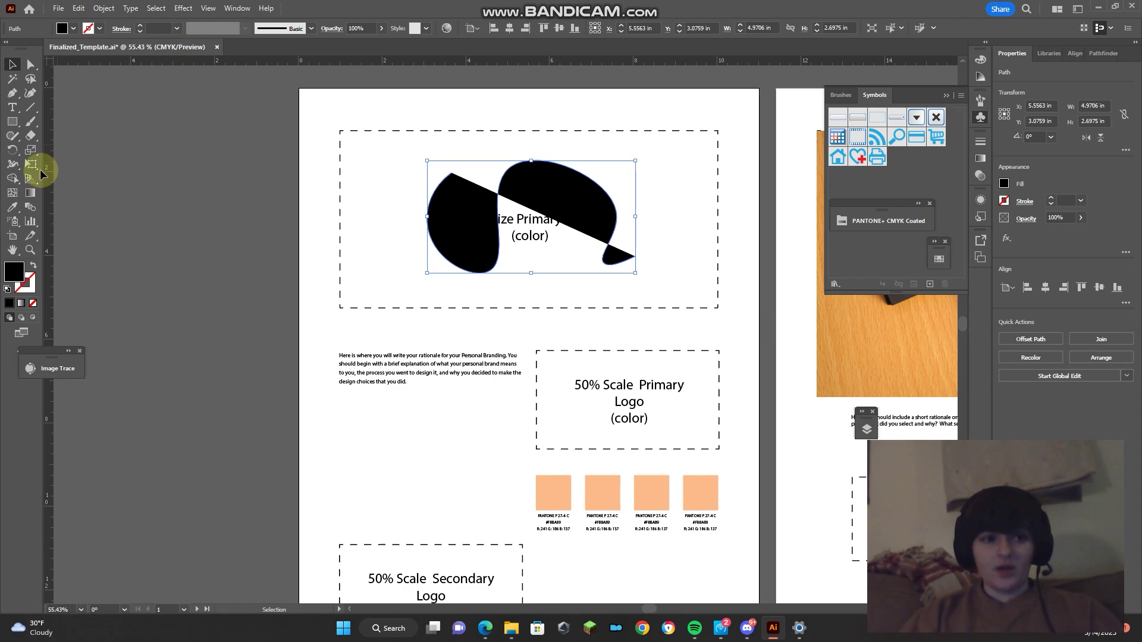
Fill the black logo shape with the pinkish red #ED1B57.
double_click(18, 274)
click(542, 241)
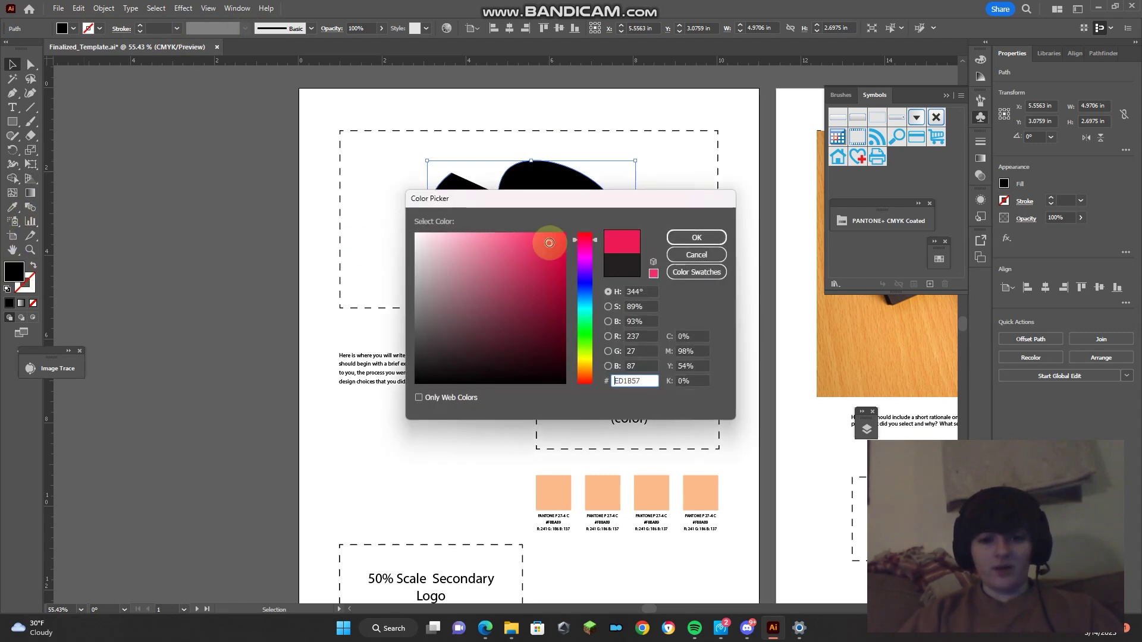
click(693, 237)
click(608, 327)
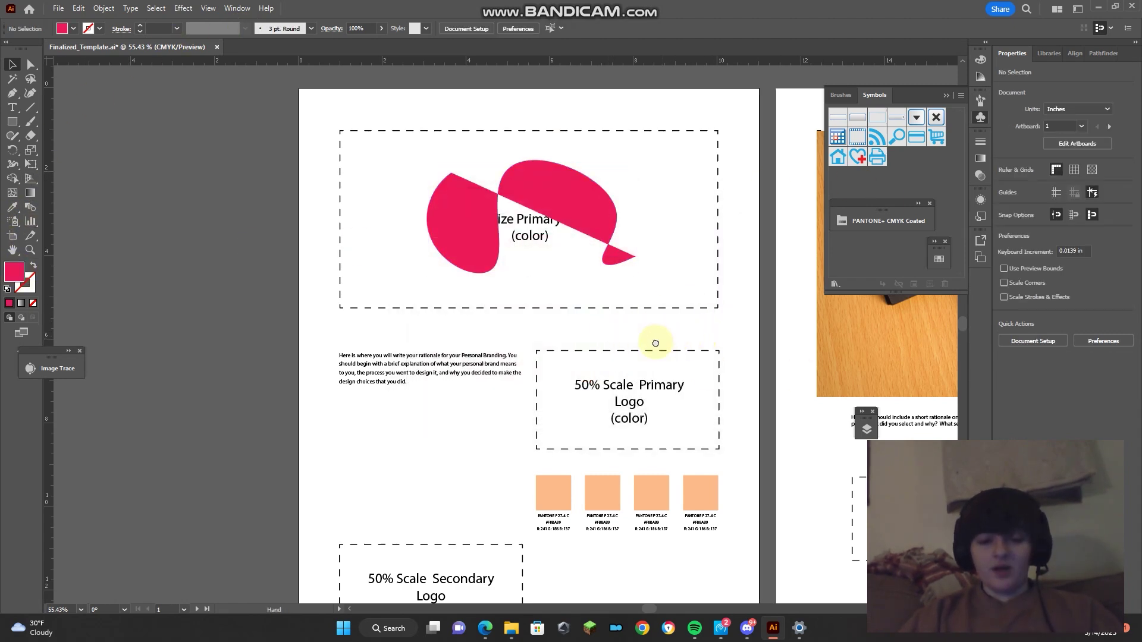
Delete the dashed placeholder frame around the full-size primary logo.
scroll(639, 323, up, 1)
scroll(639, 324, right, 1)
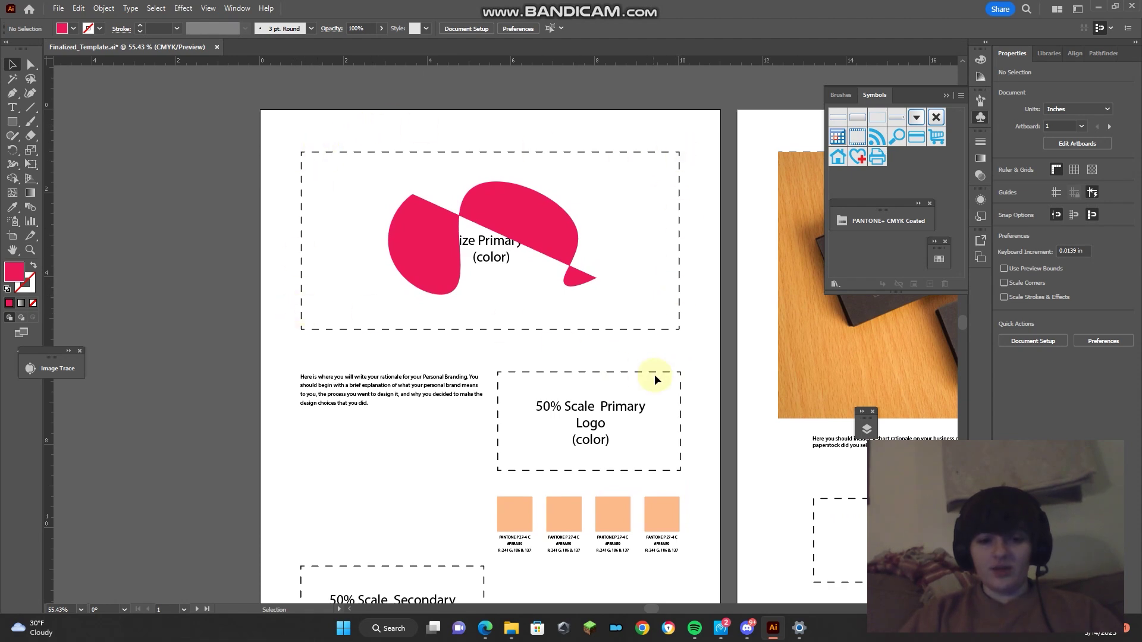
key(z)
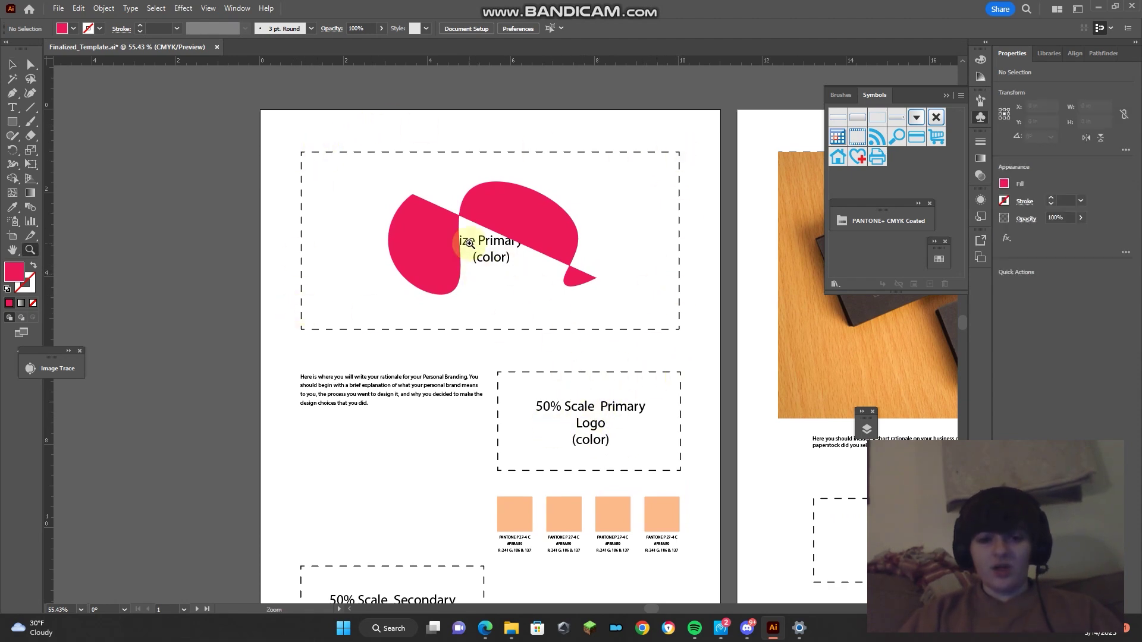
drag(491, 266, 611, 263)
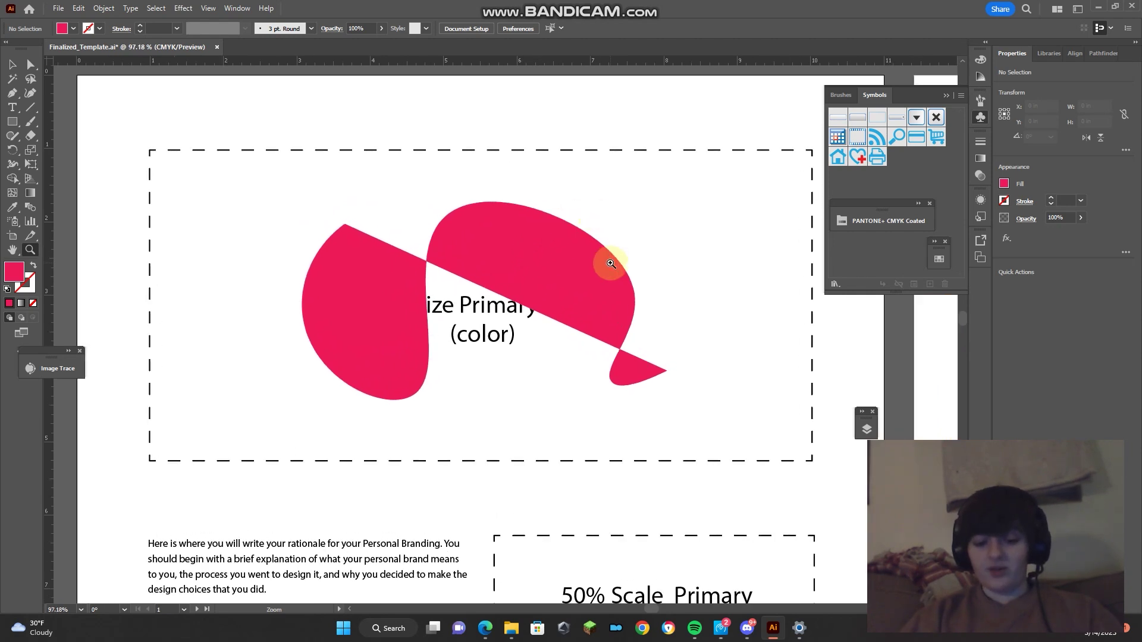
key(v)
click(624, 151)
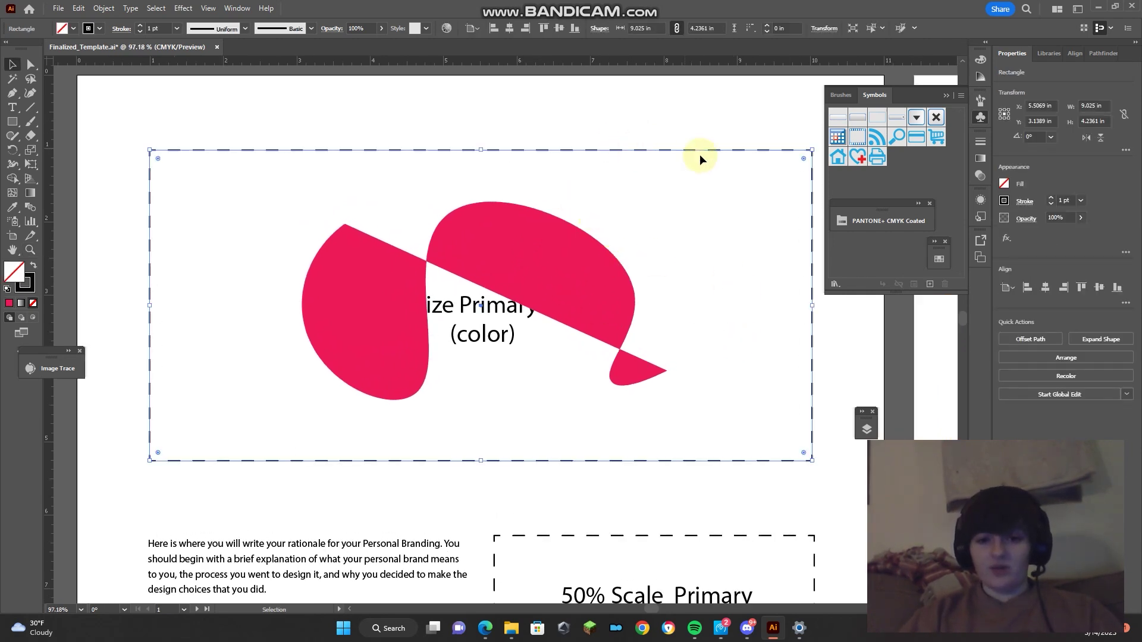
key(Delete)
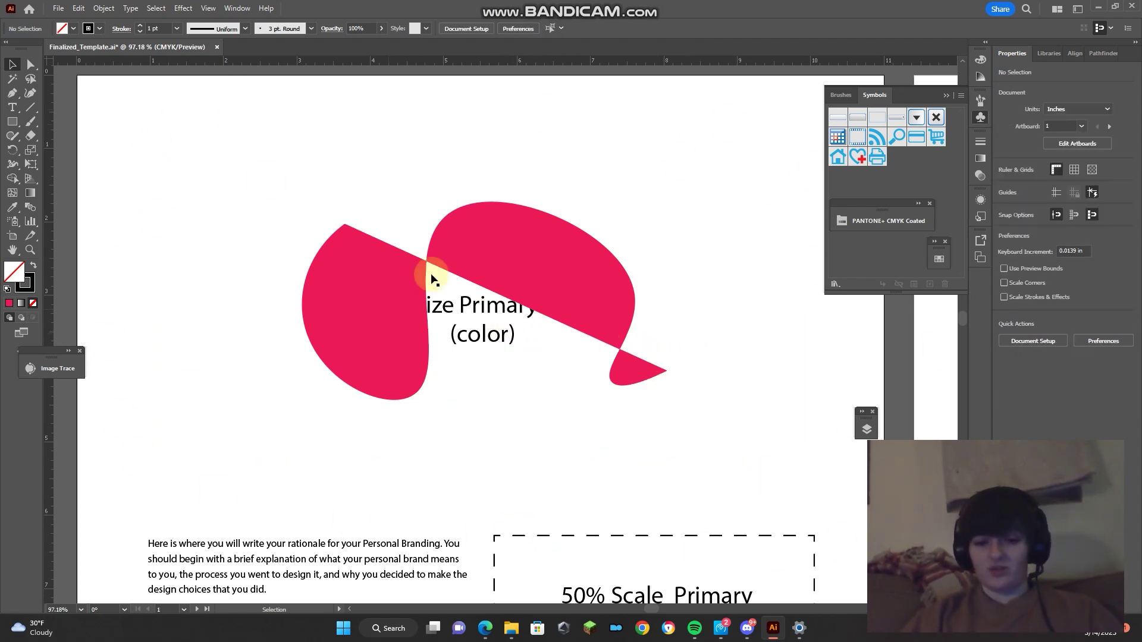
Move the "Full-Size Primary Logo (color)" label above and left of the logo, set in 14 pt in a frame about 1.94 in wide.
click(499, 333)
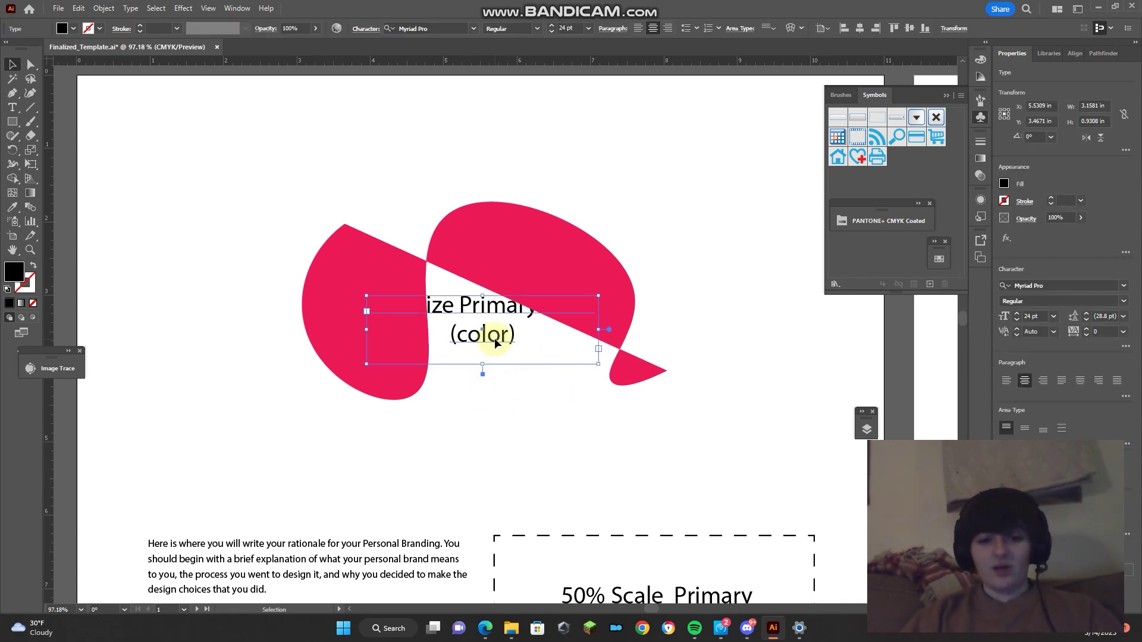
drag(495, 341, 265, 186)
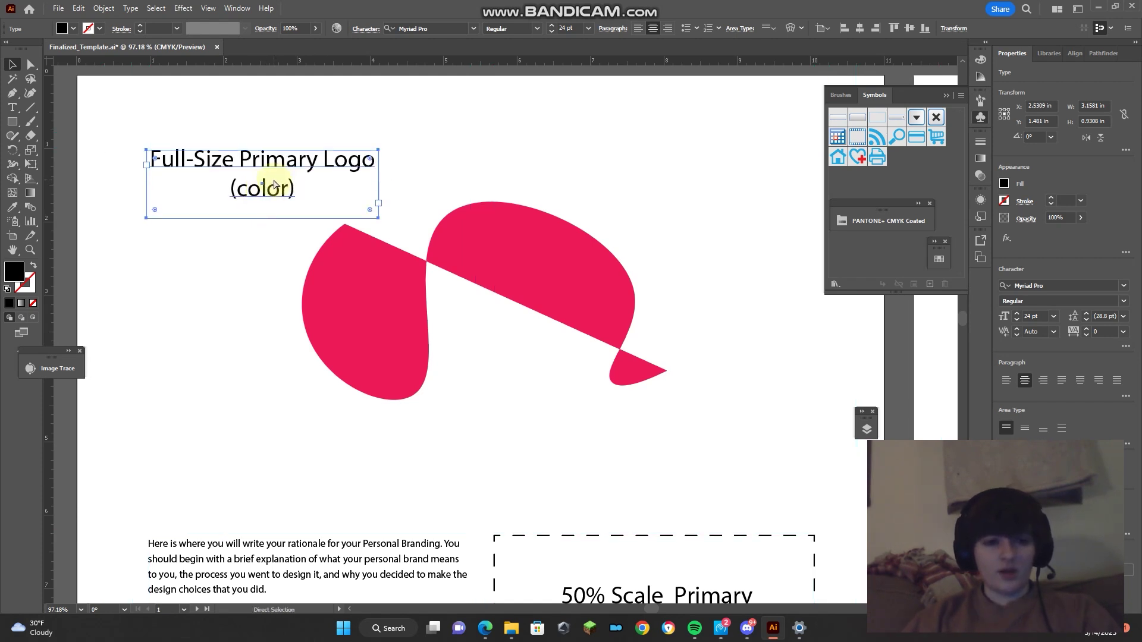
click(1053, 316)
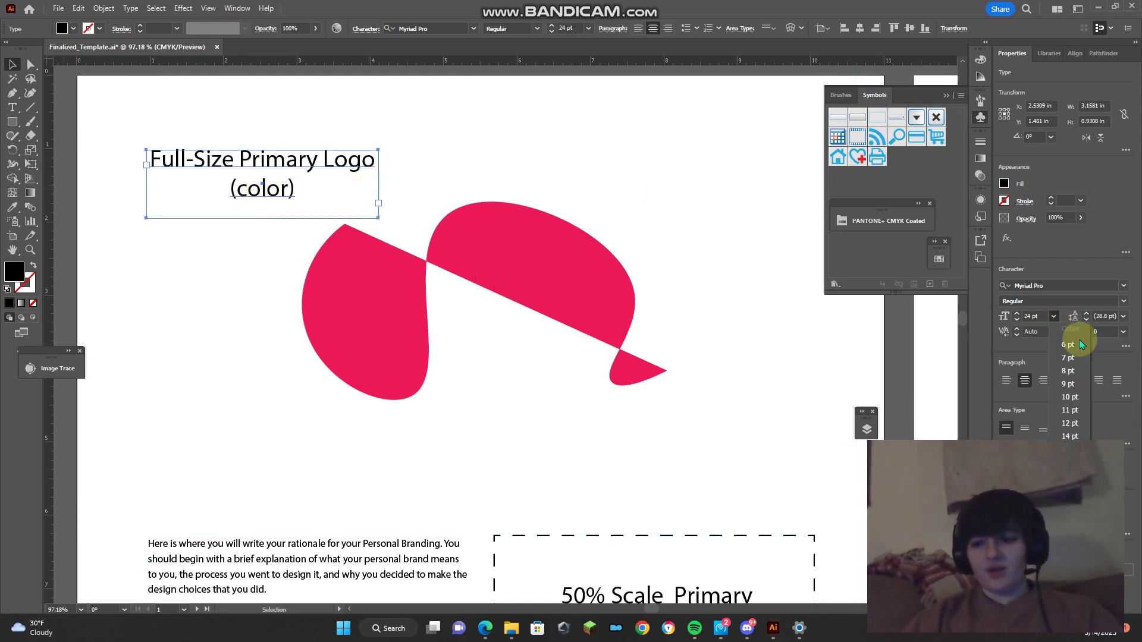
click(1070, 422)
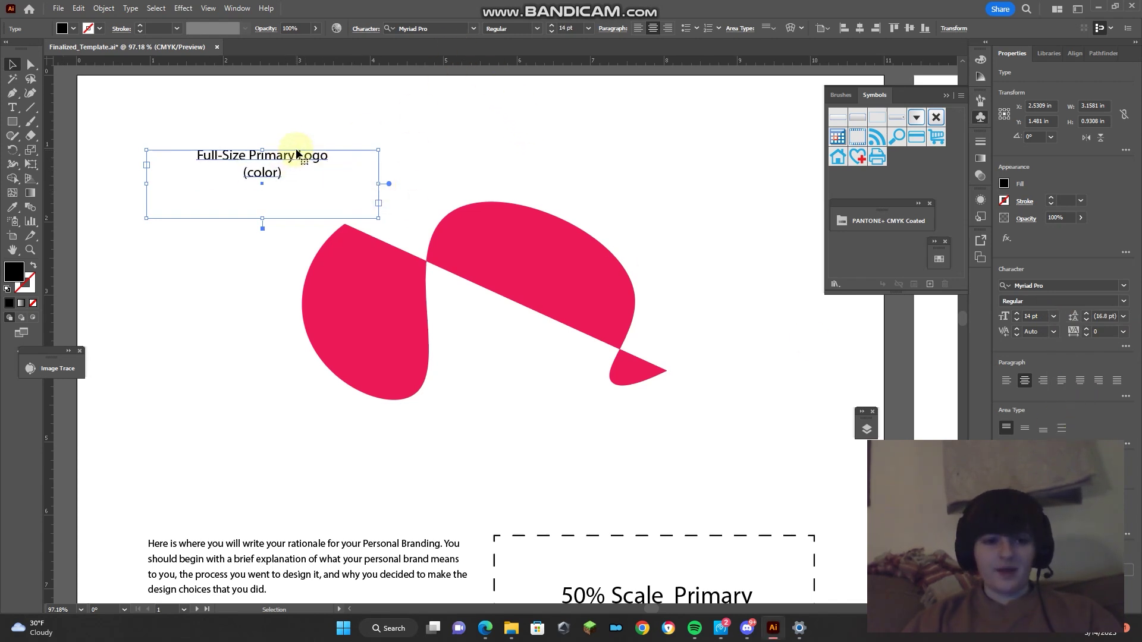
drag(378, 184, 289, 184)
click(340, 155)
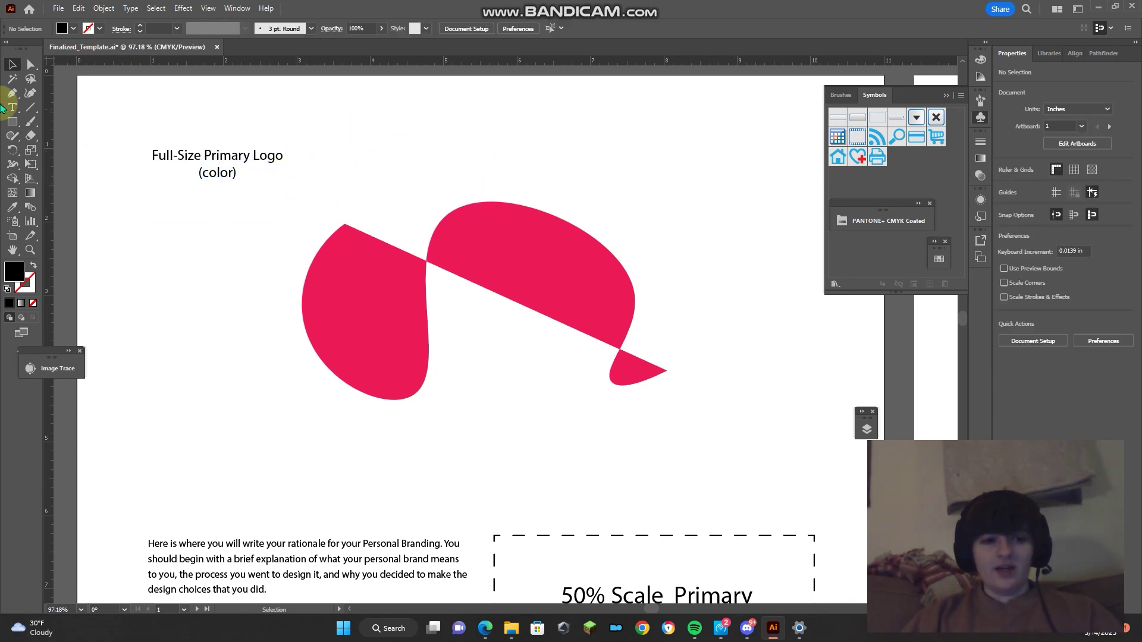
Draw a short diagonal line, about 0.46 by 0.24 in, from the label toward the logo and give it a black 1 pt stroke.
click(32, 107)
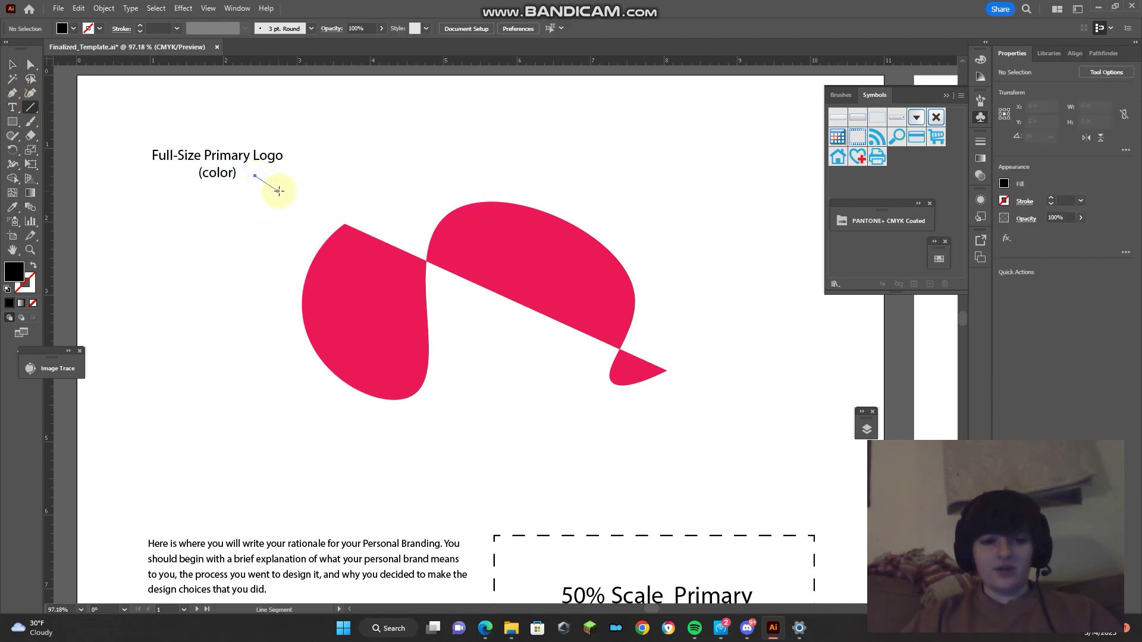
drag(288, 194, 288, 191)
key(v)
drag(364, 148, 244, 212)
drag(375, 159, 253, 213)
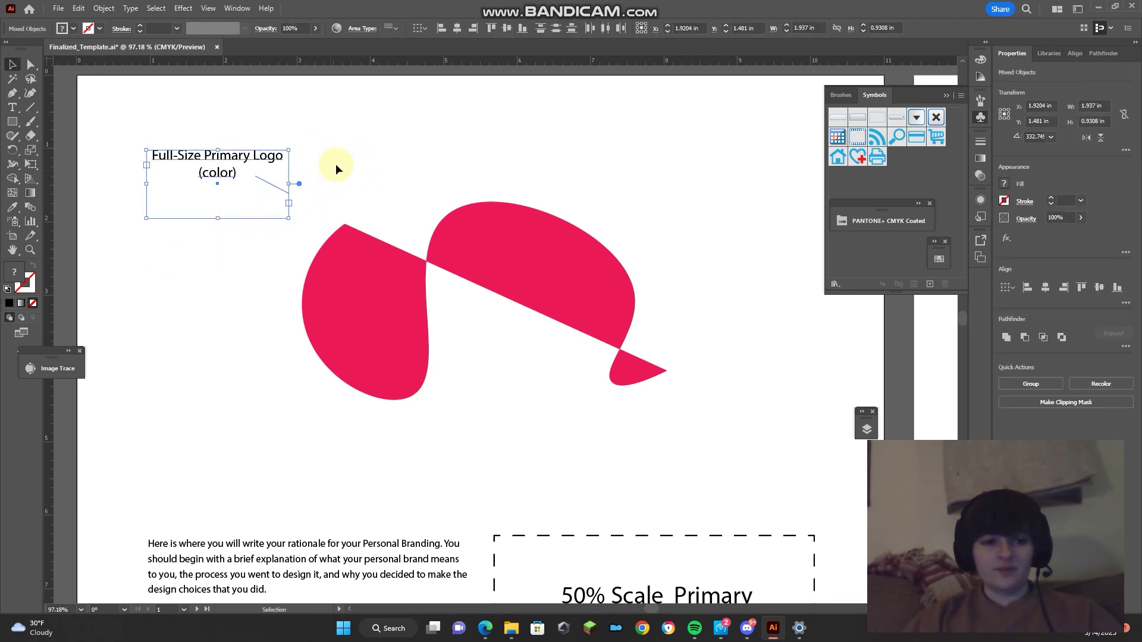
drag(323, 178, 275, 208)
click(336, 188)
shift+click(266, 155)
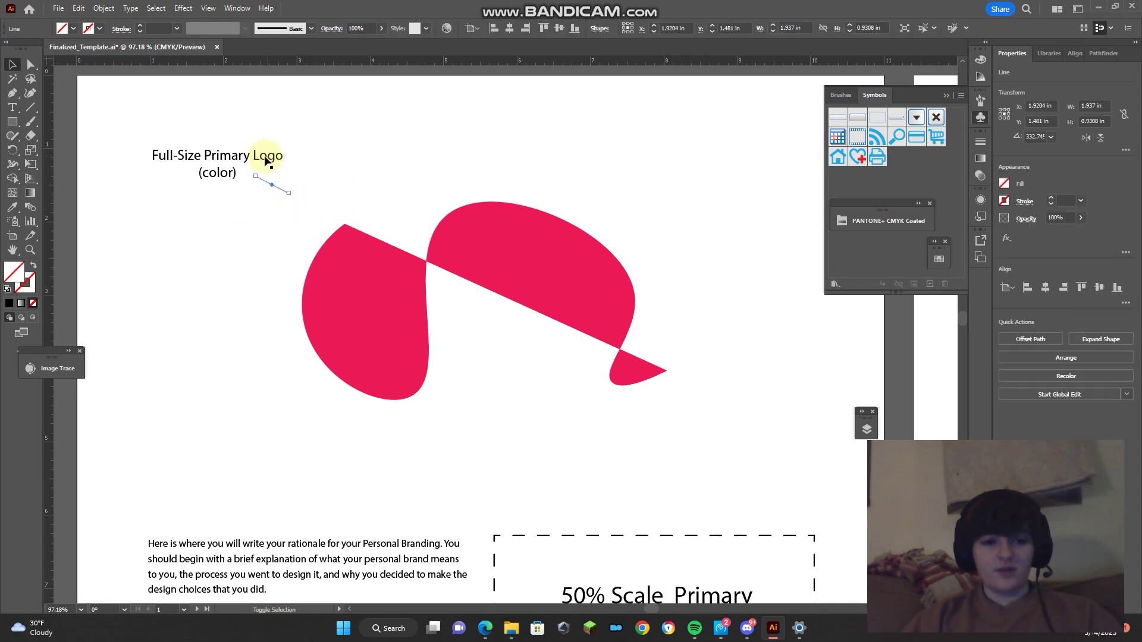
click(10, 302)
click(9, 303)
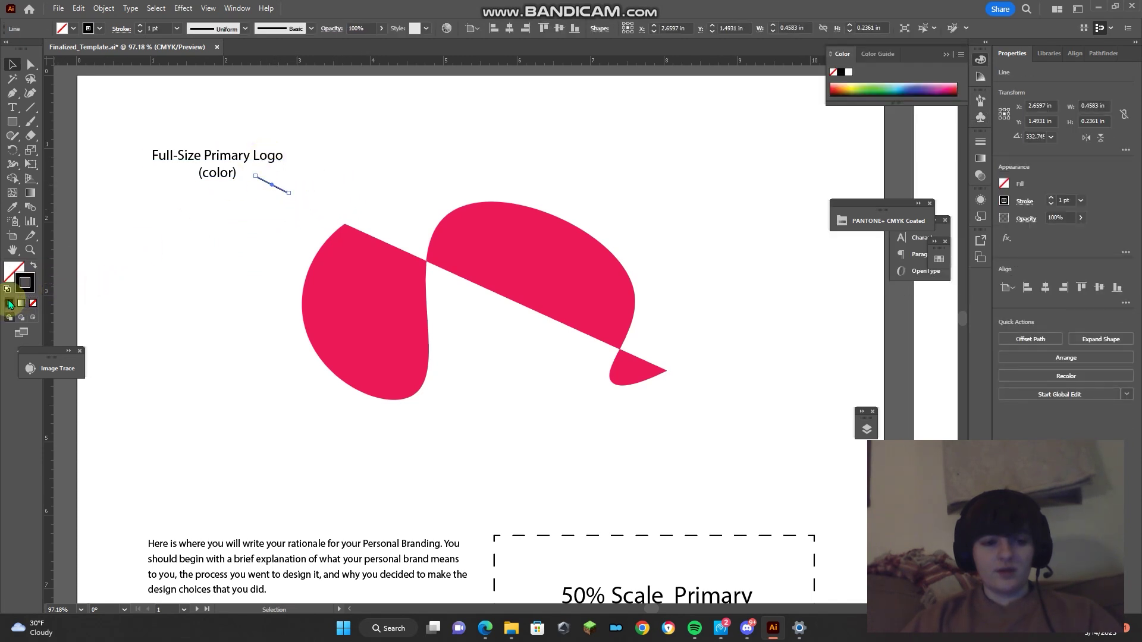
click(199, 247)
Examine the full-size logo with its label and pointer line, and the layout of both pages.
key(z)
drag(711, 251, 642, 268)
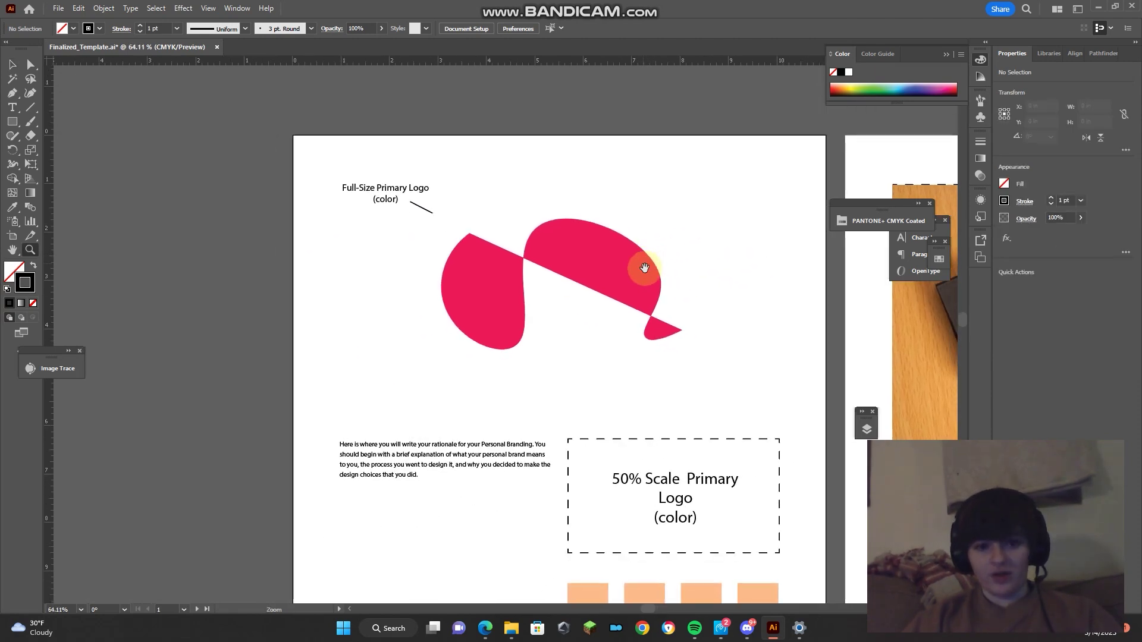
drag(652, 330, 574, 239)
scroll(662, 234, down, 1)
drag(663, 234, 509, 194)
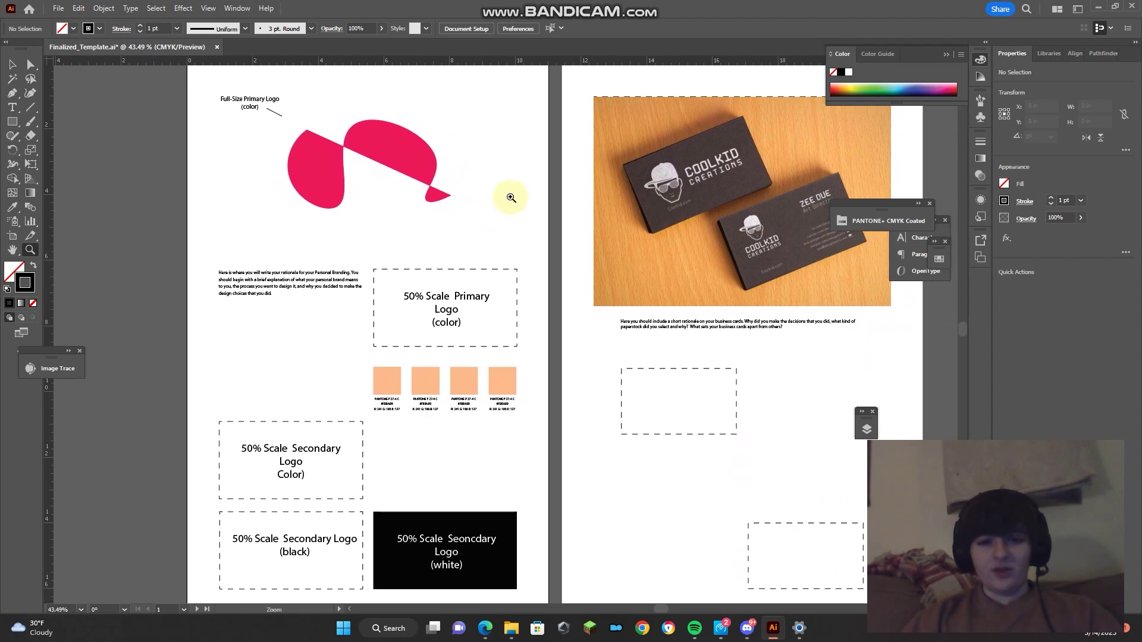
scroll(484, 204, down, 1)
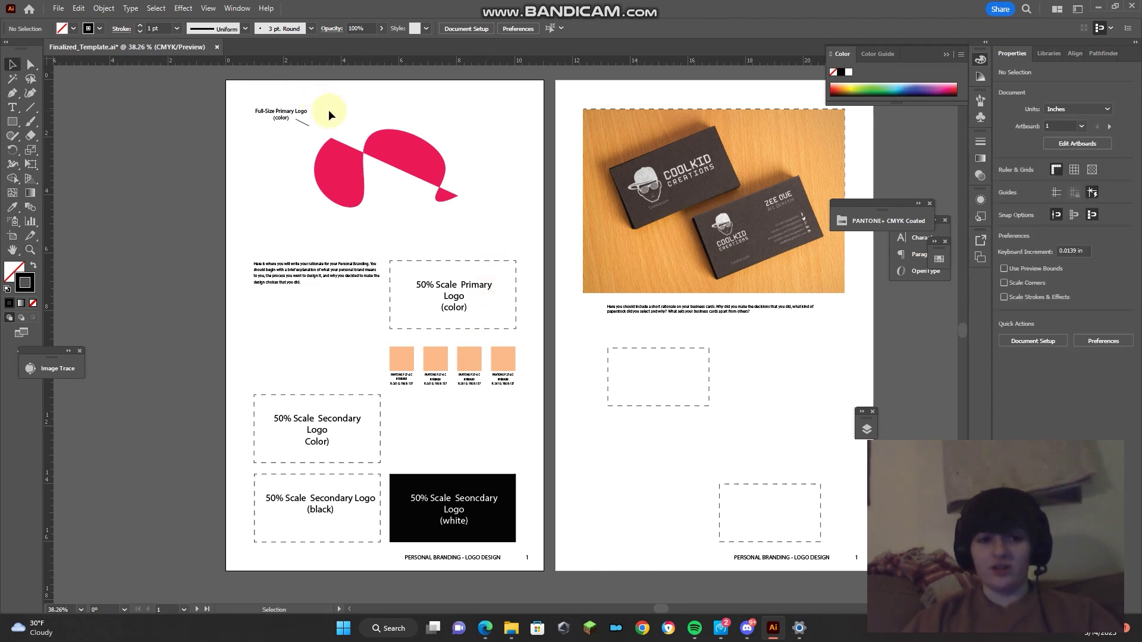
click(315, 90)
click(316, 90)
click(325, 102)
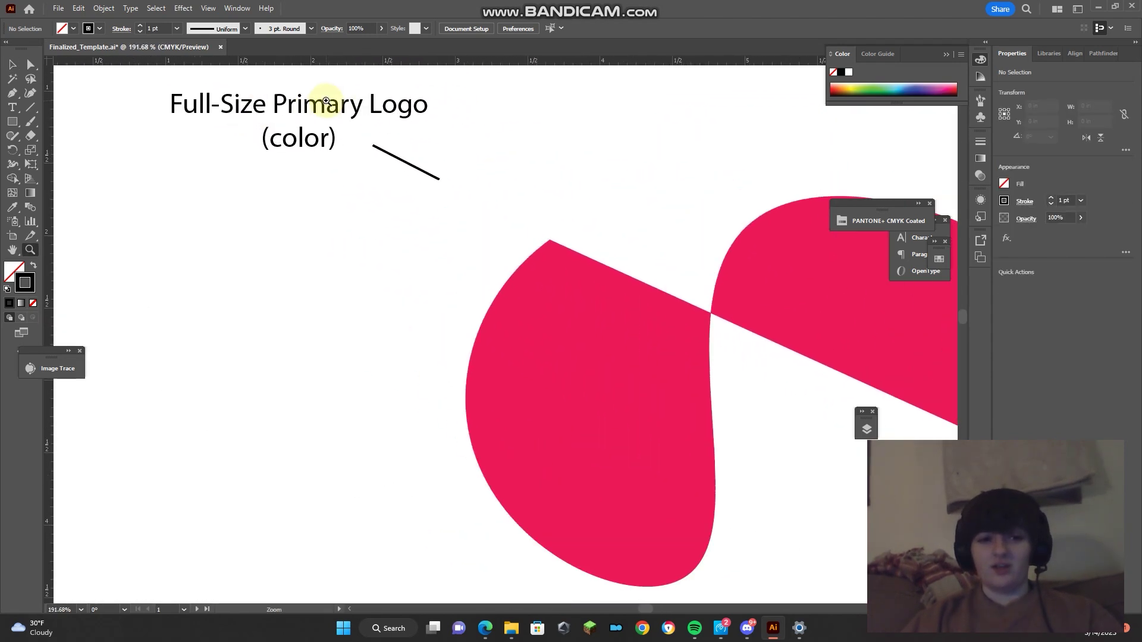
scroll(440, 324, down, 8)
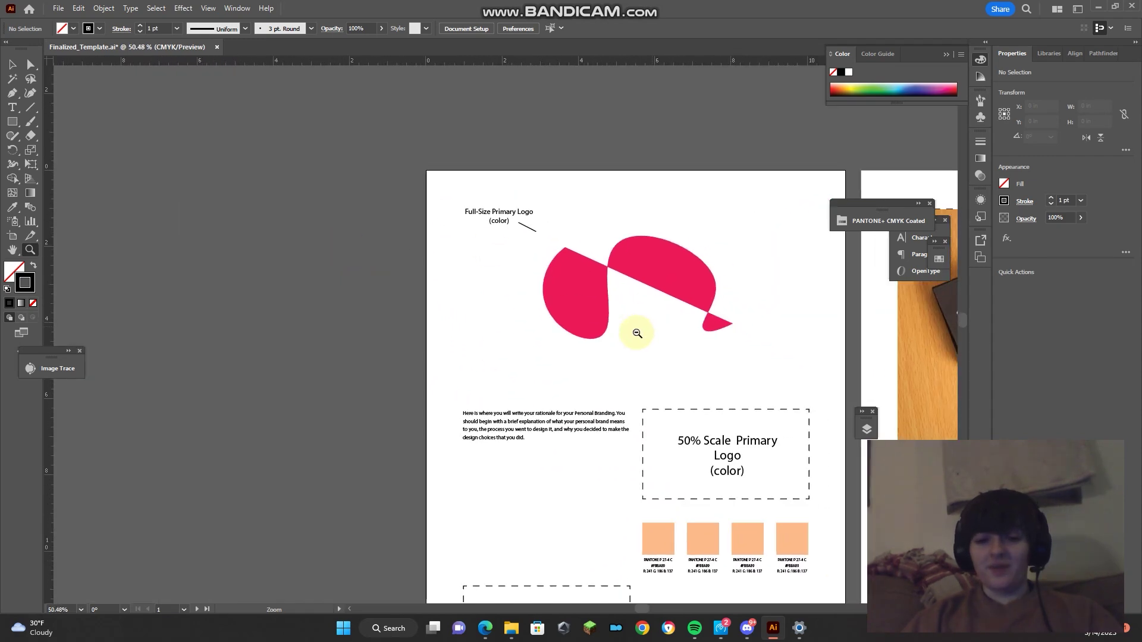
drag(678, 375, 408, 229)
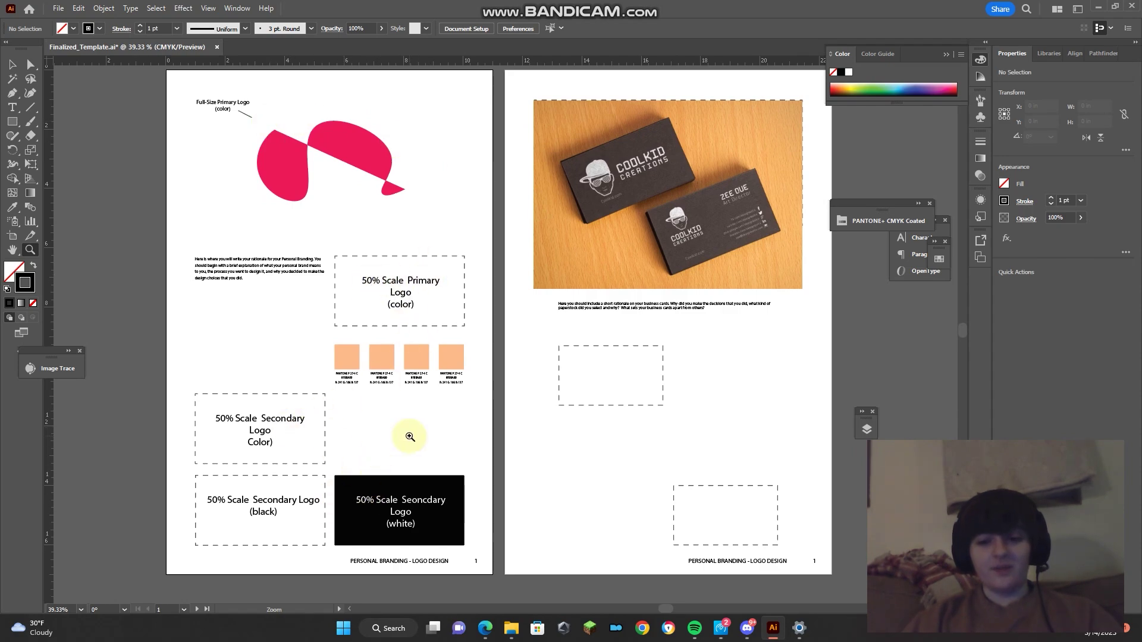
Check the first color swatch's hex and RGB fill values in the Color Picker.
drag(354, 355, 439, 348)
drag(373, 484, 524, 469)
key(v)
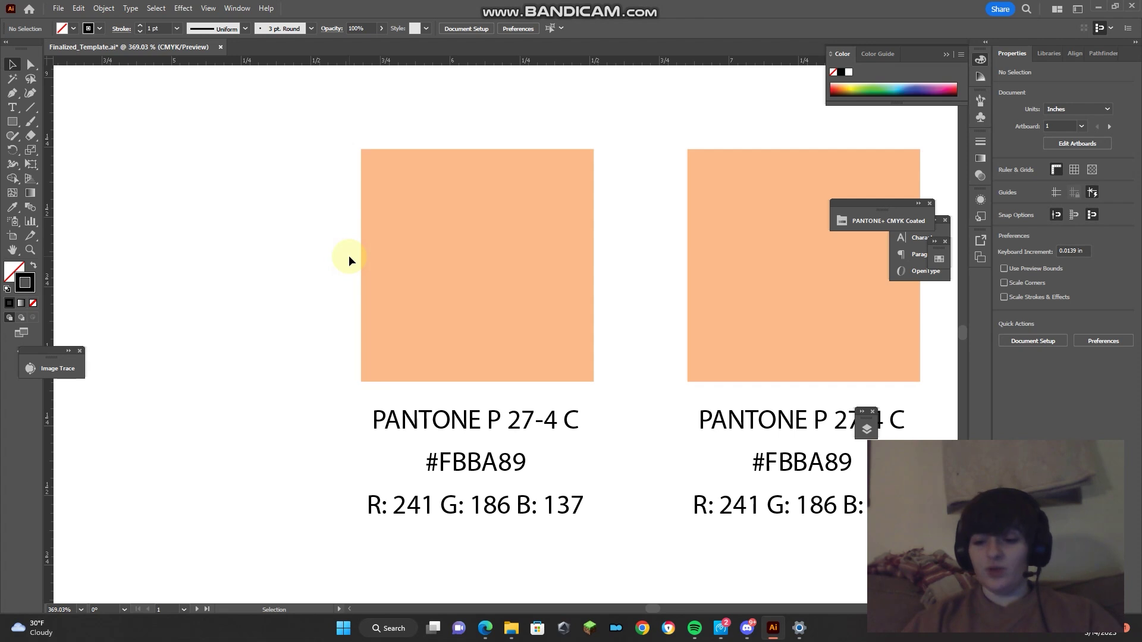
click(544, 242)
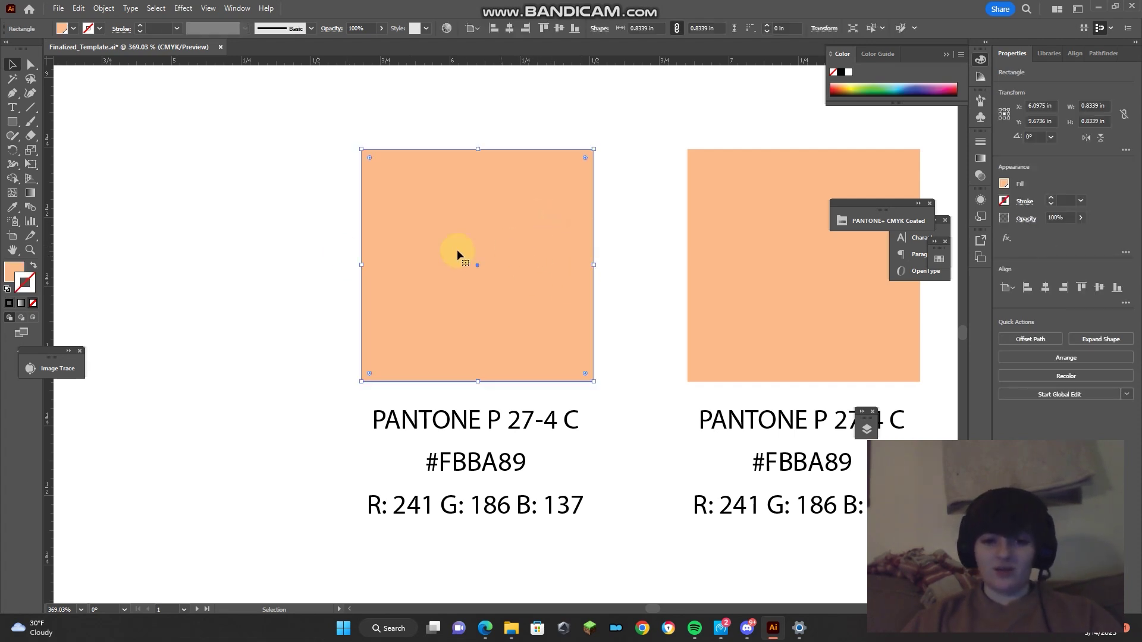
double_click(10, 272)
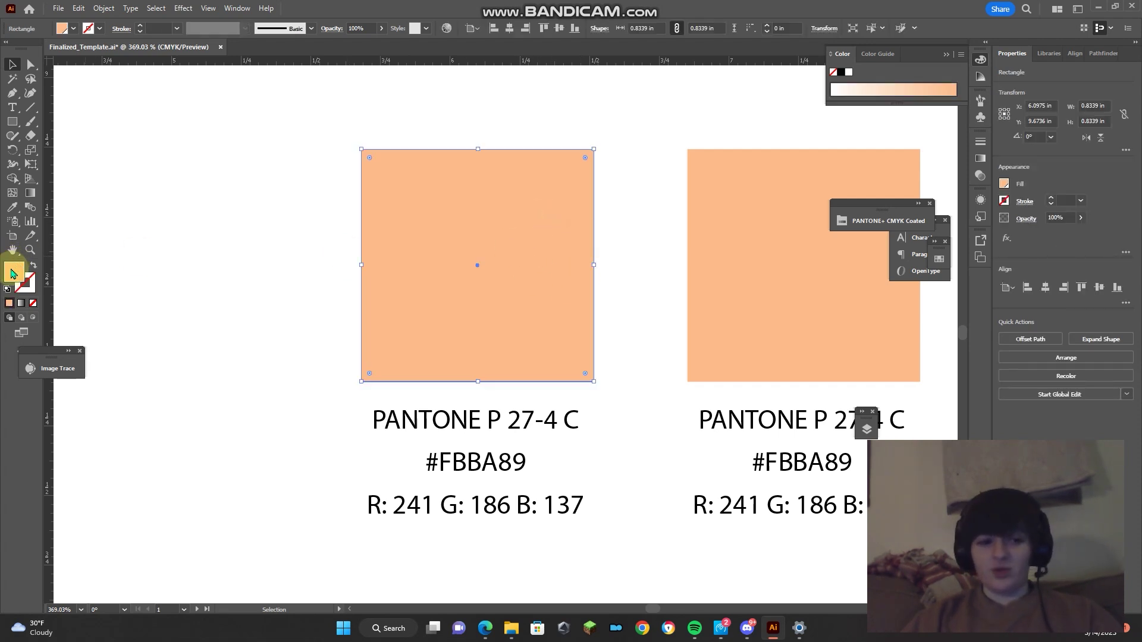
drag(654, 199, 324, 128)
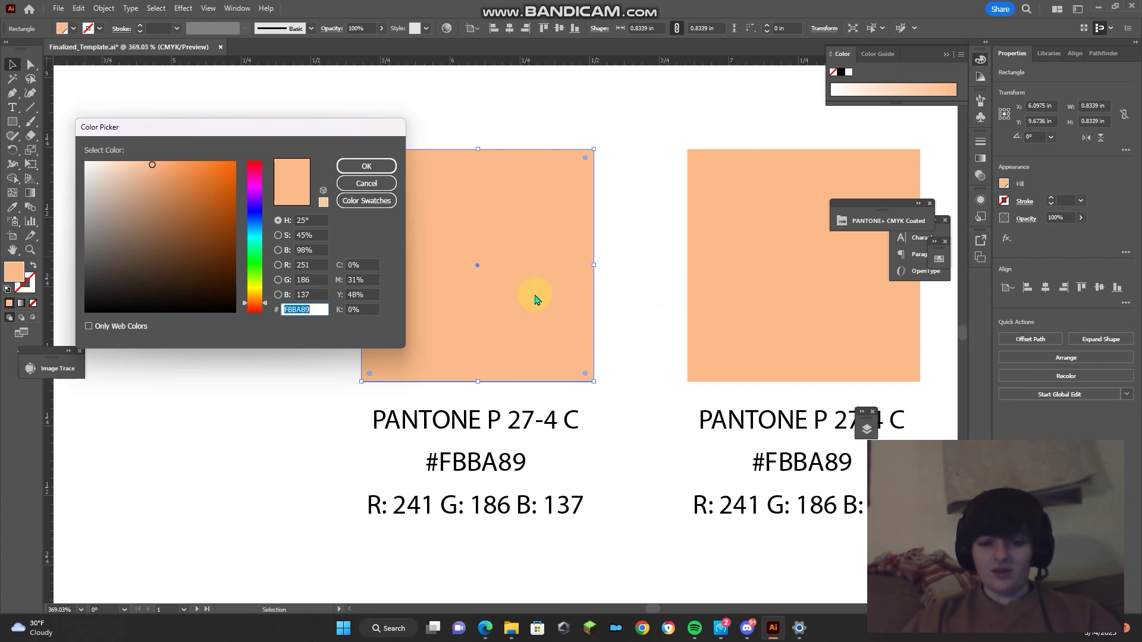
click(366, 166)
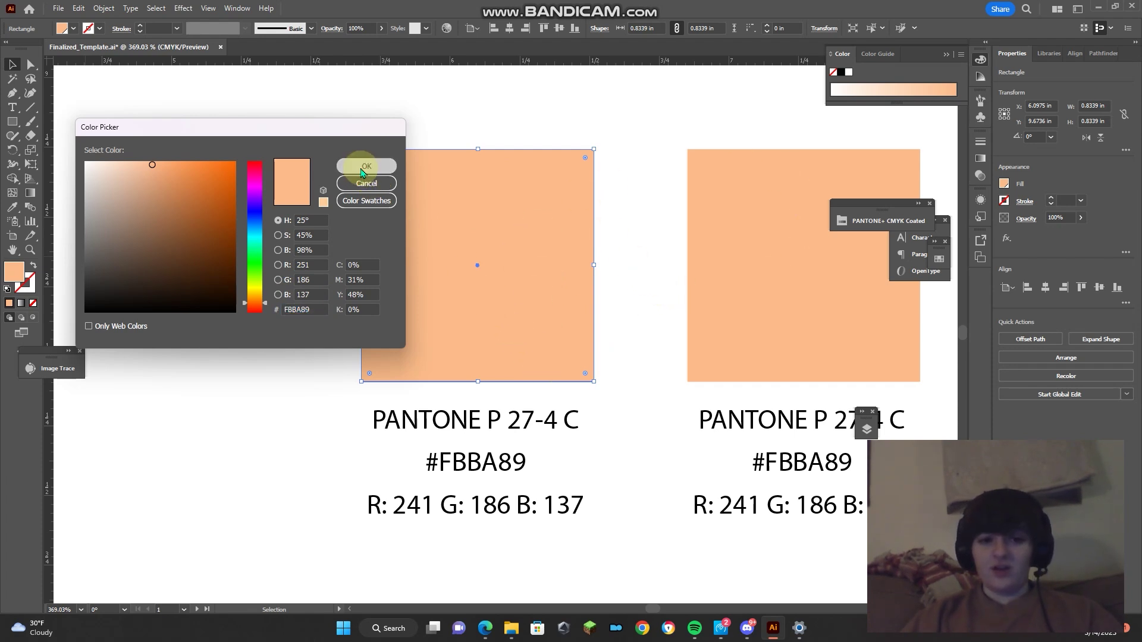
click(515, 284)
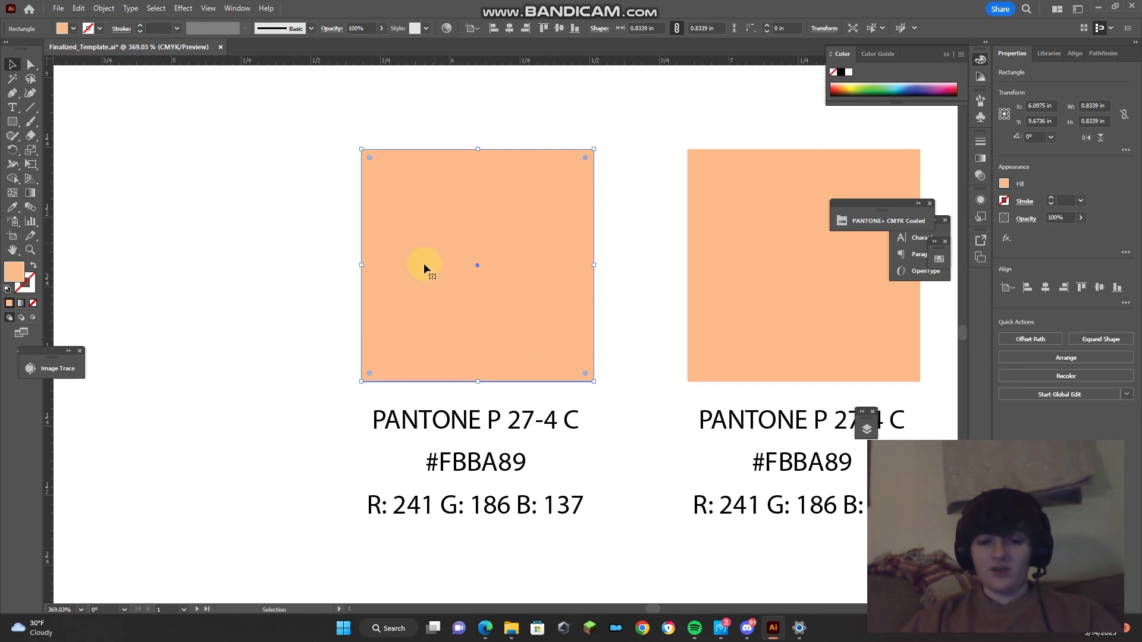
Set the first color swatch's fill to the pinkish purple D86CC4 in the Color Picker.
click(13, 273)
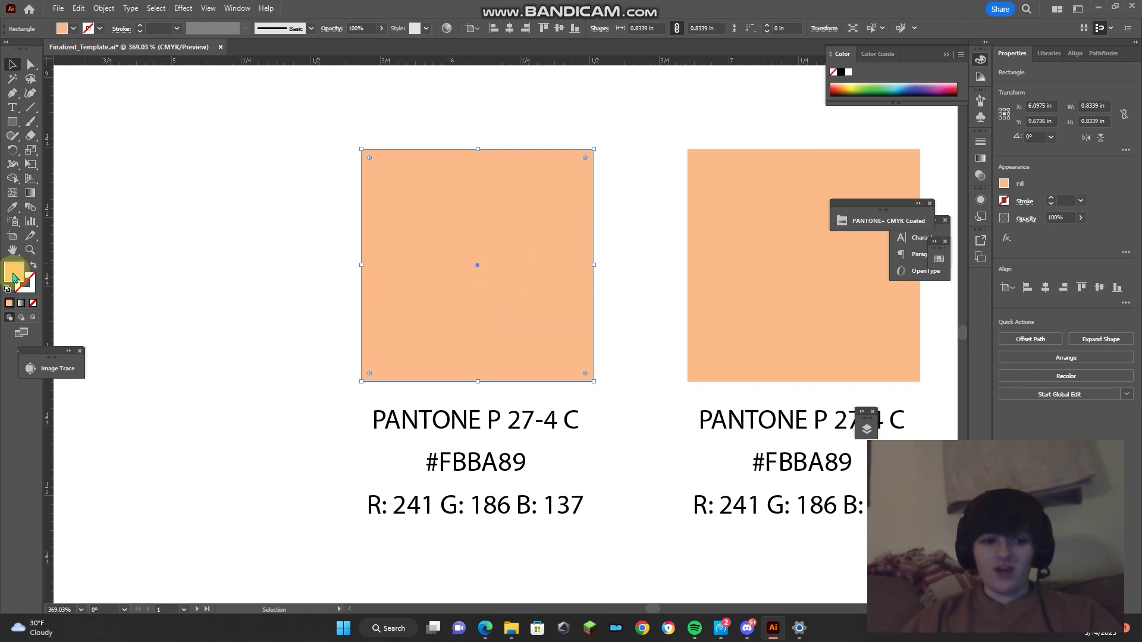
double_click(13, 272)
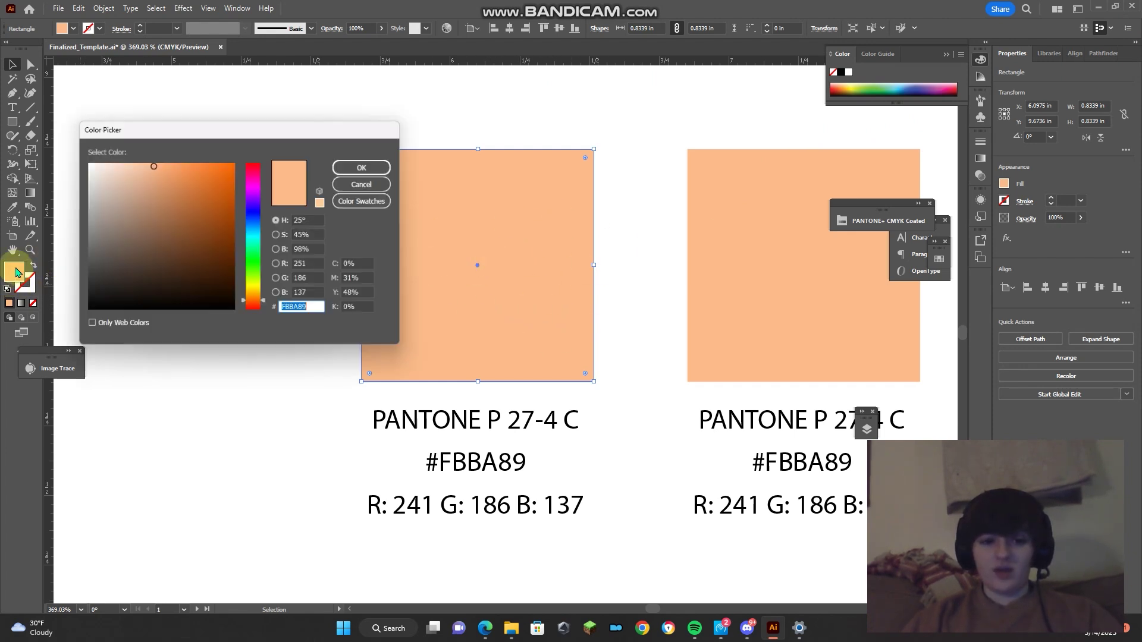
click(254, 182)
click(161, 184)
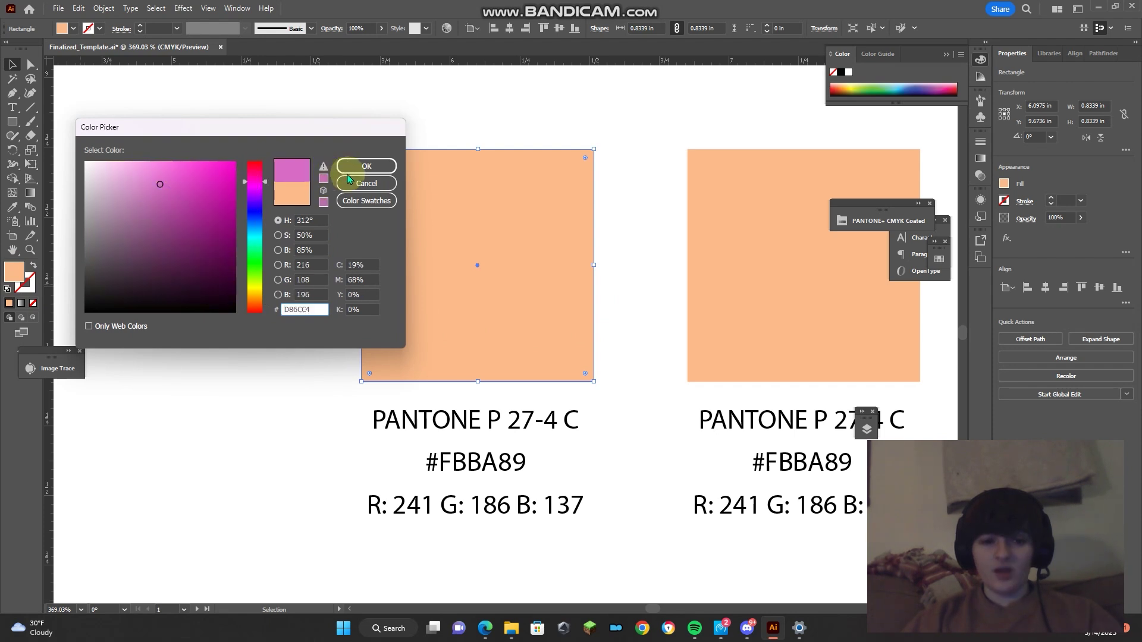
click(366, 167)
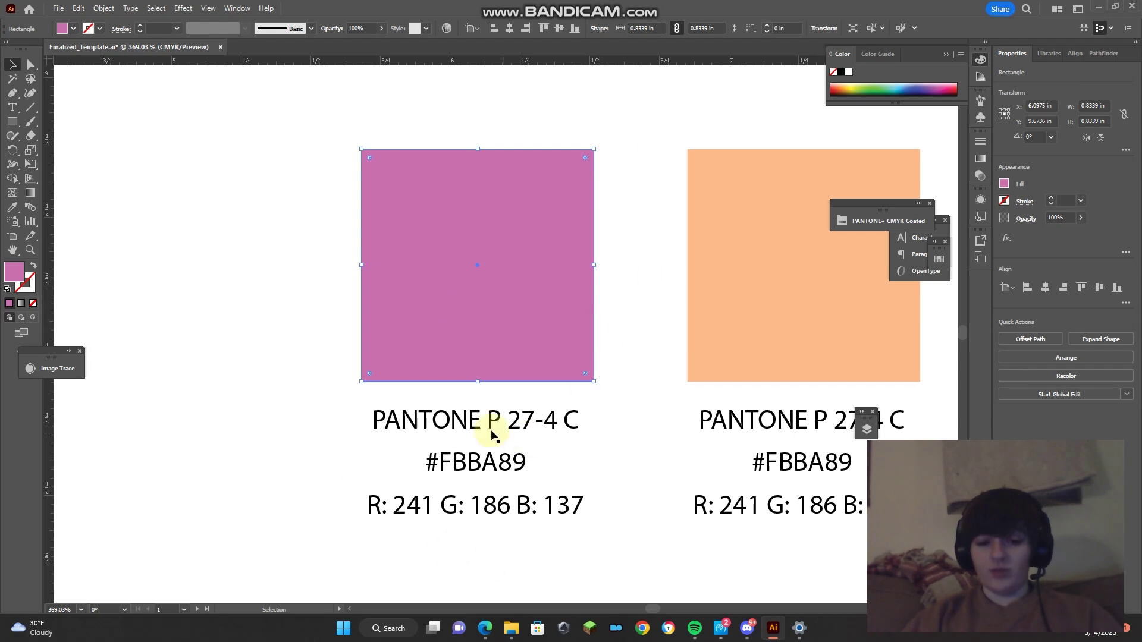
Show the Swatches panel beside the first color square and shrink it.
scroll(490, 300, right, 3)
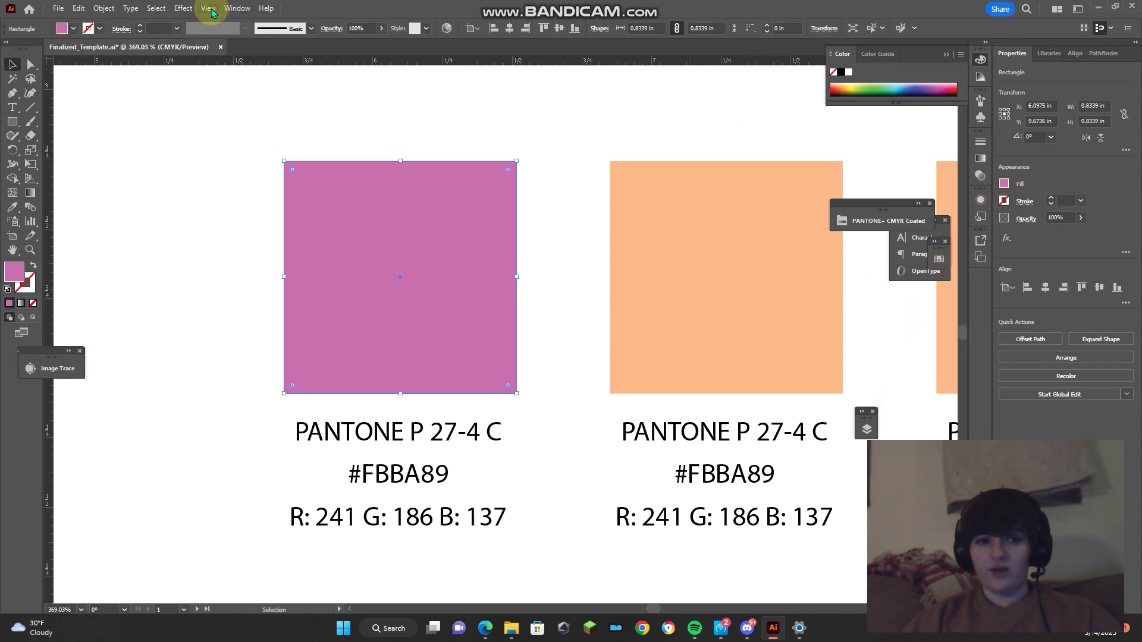
click(237, 8)
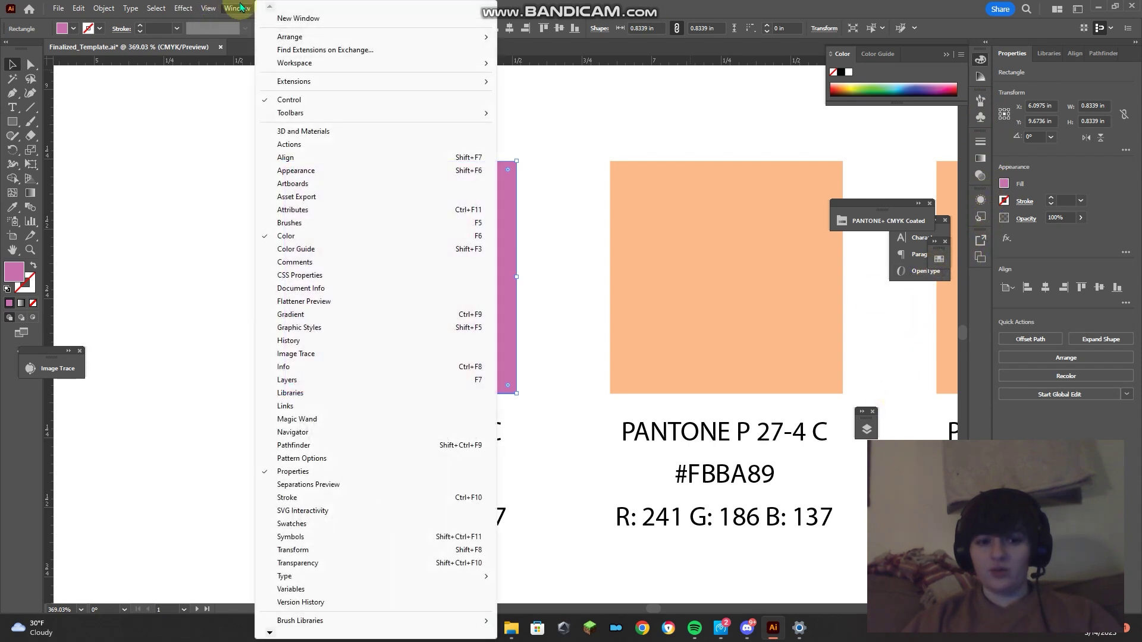
click(355, 526)
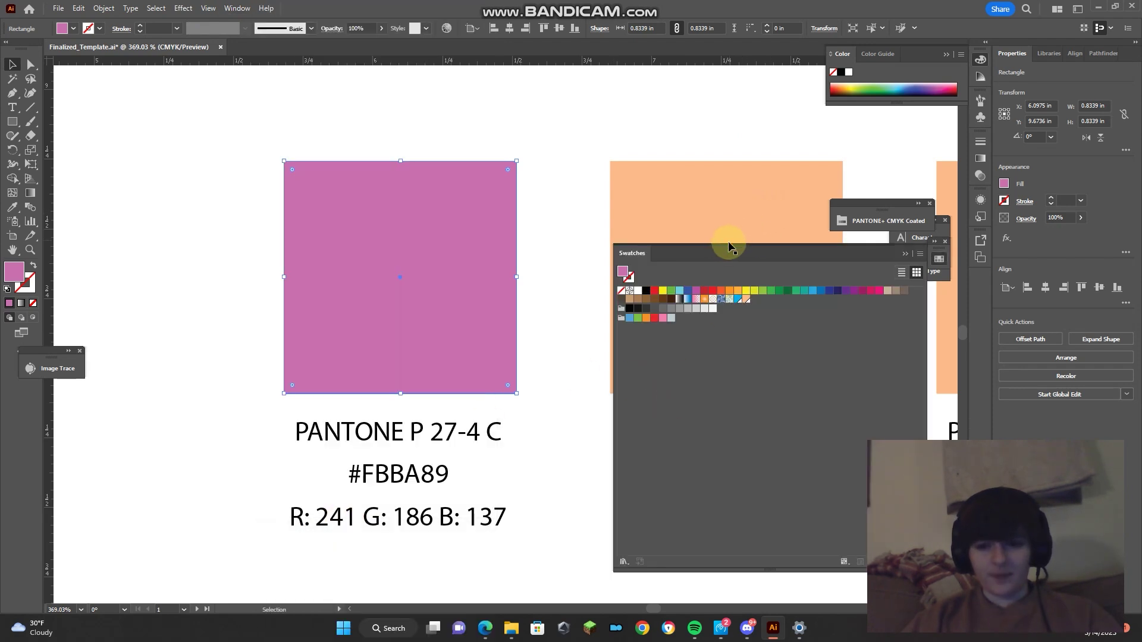
drag(730, 246, 682, 101)
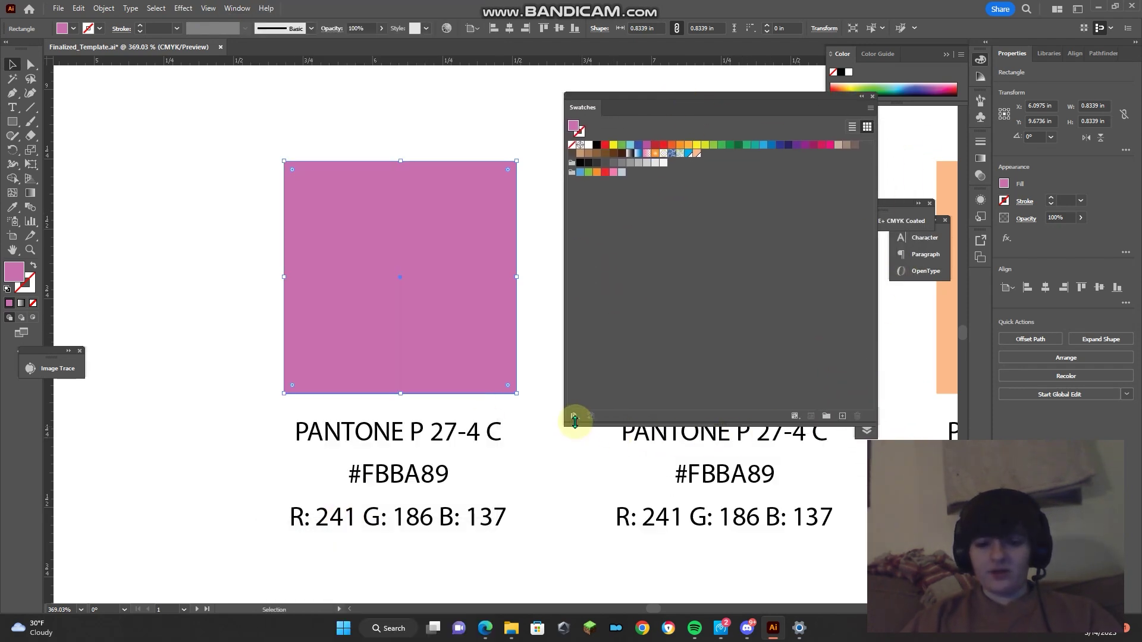
drag(570, 419, 602, 366)
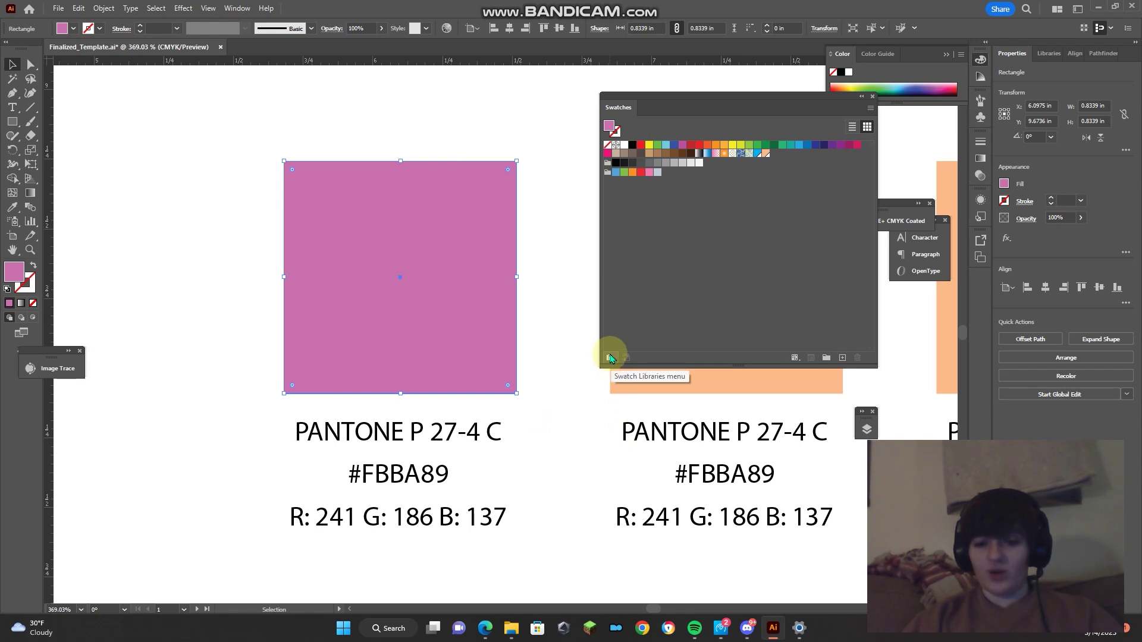
Load the PANTONE+ CMYK Coated color book from the swatch libraries and enlarge its panel beside the first color square.
click(609, 358)
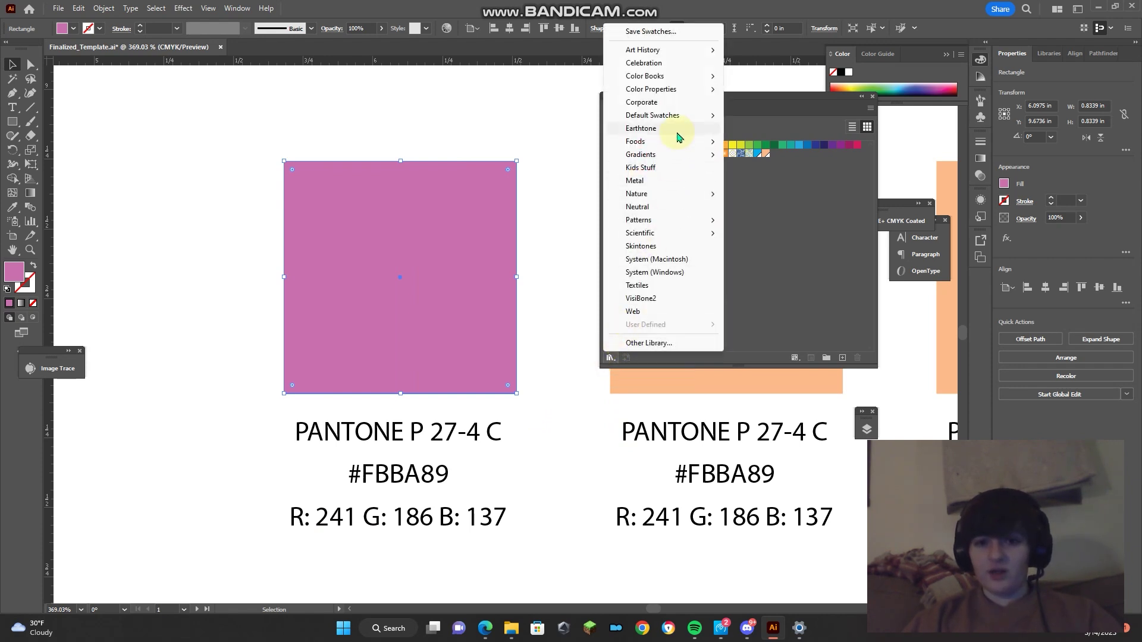
mouse_move(677, 77)
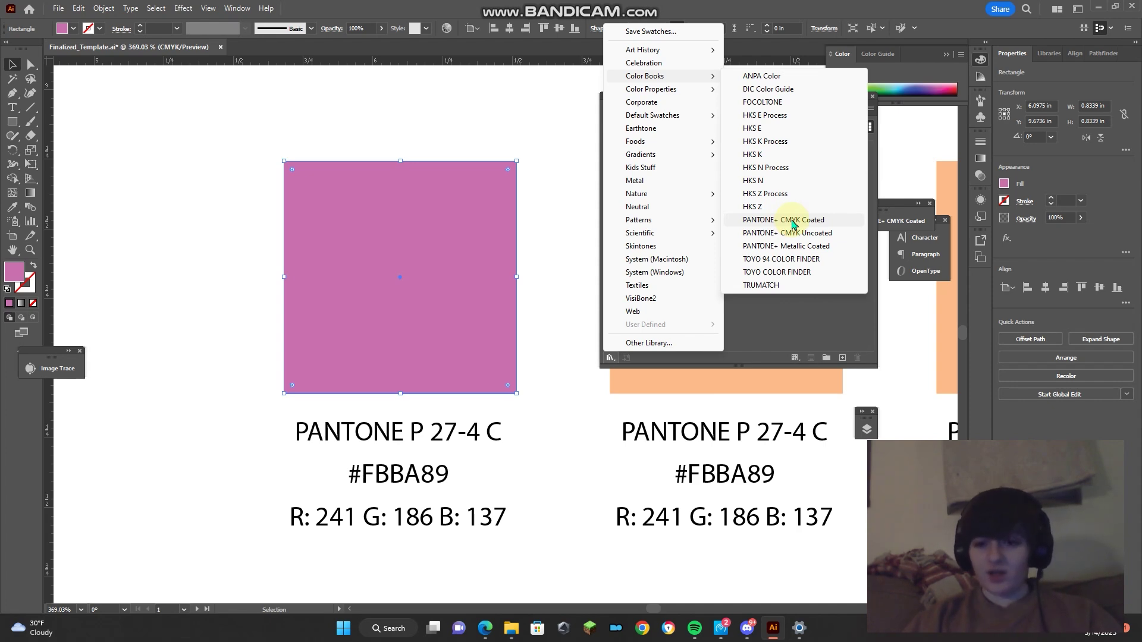
click(792, 221)
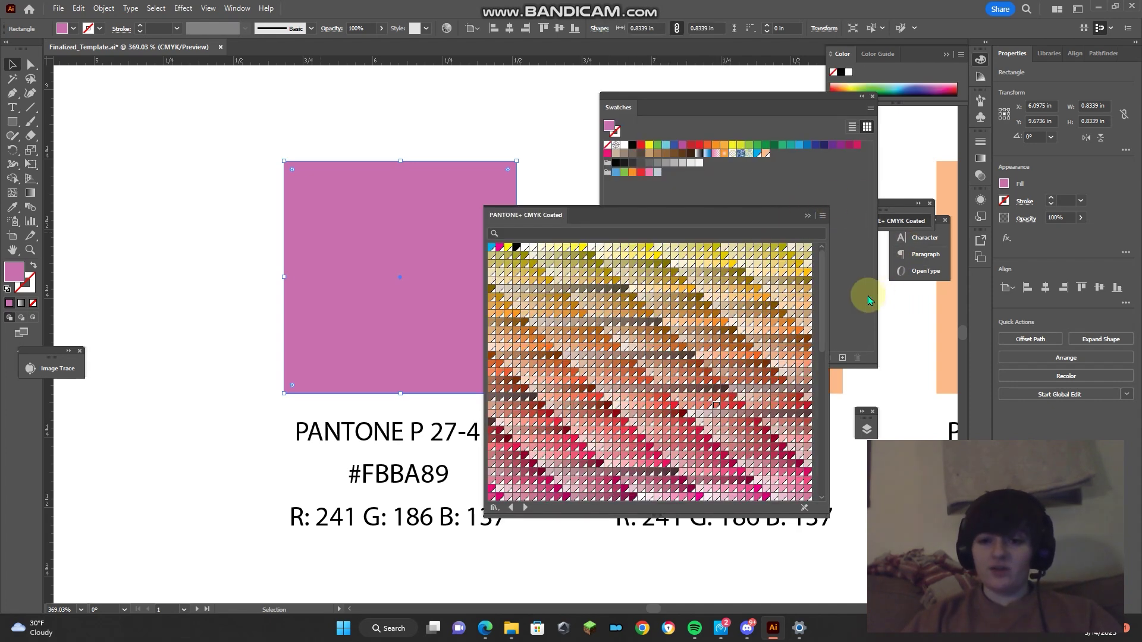
drag(755, 210, 812, 116)
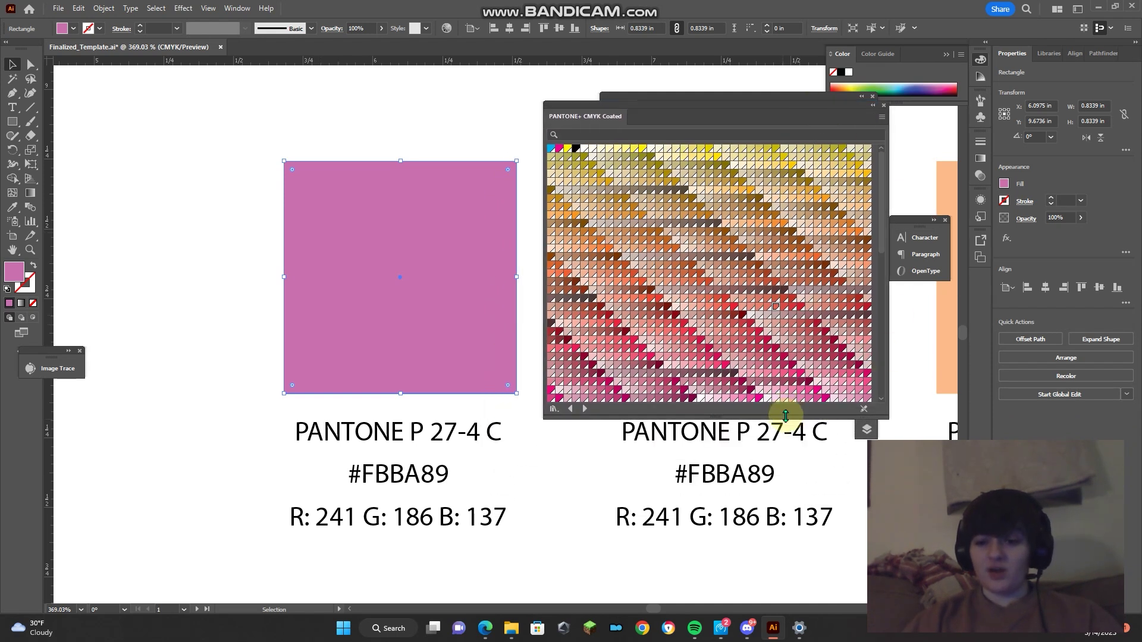
drag(785, 416, 797, 570)
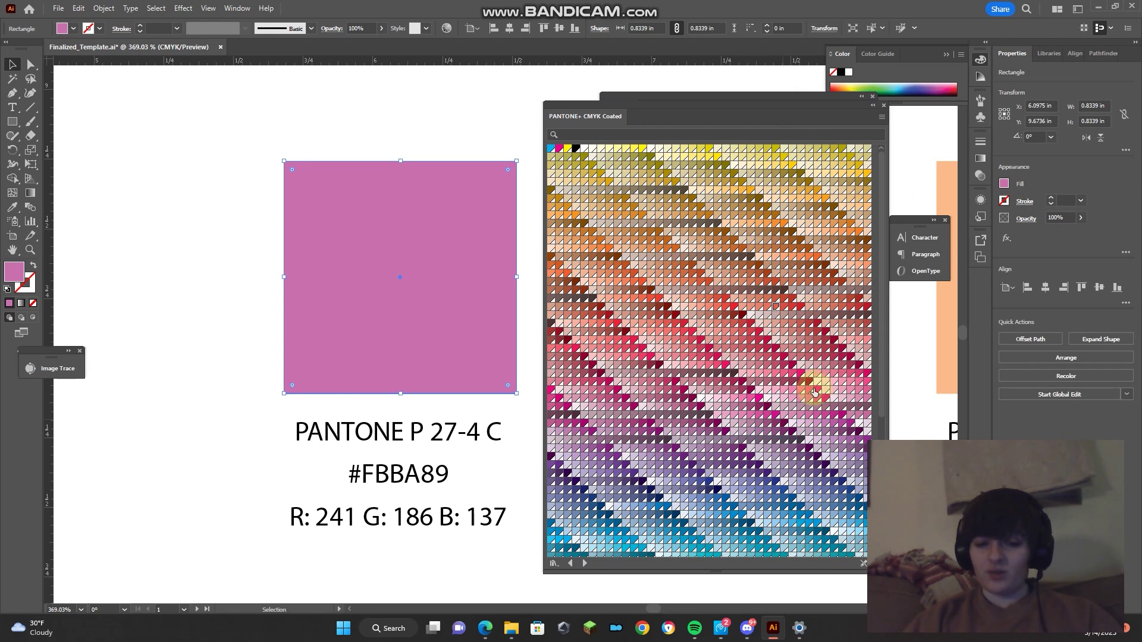
Try purple and pink PANTONE+ CMYK Coated colors on the first color square, ending with a light pinkish purple.
click(776, 440)
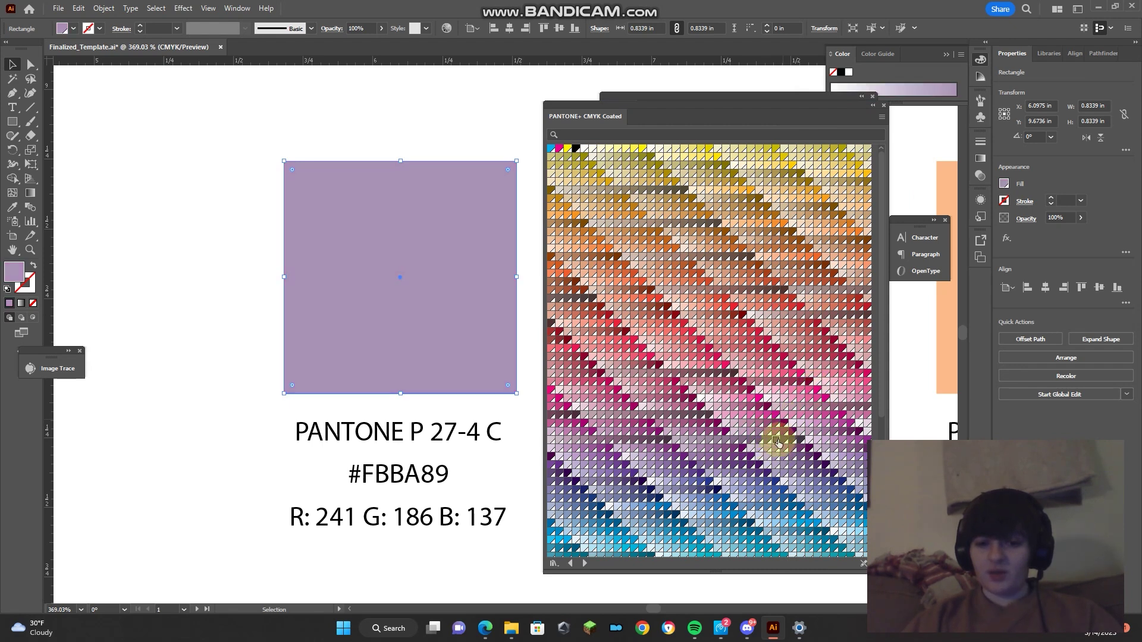
click(776, 440)
click(814, 431)
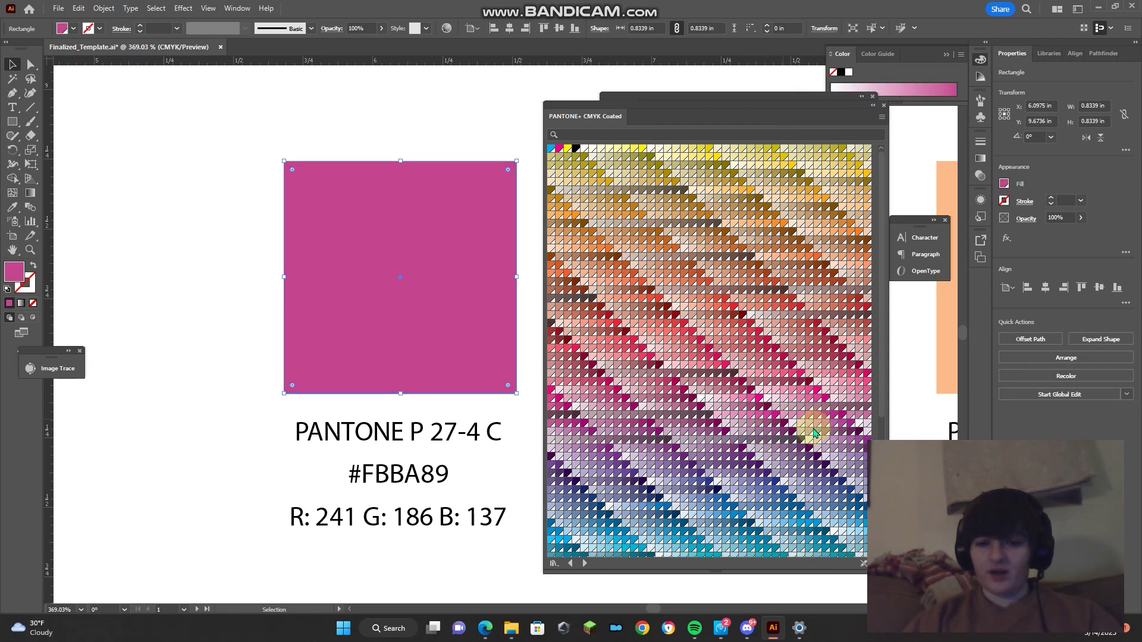
click(816, 427)
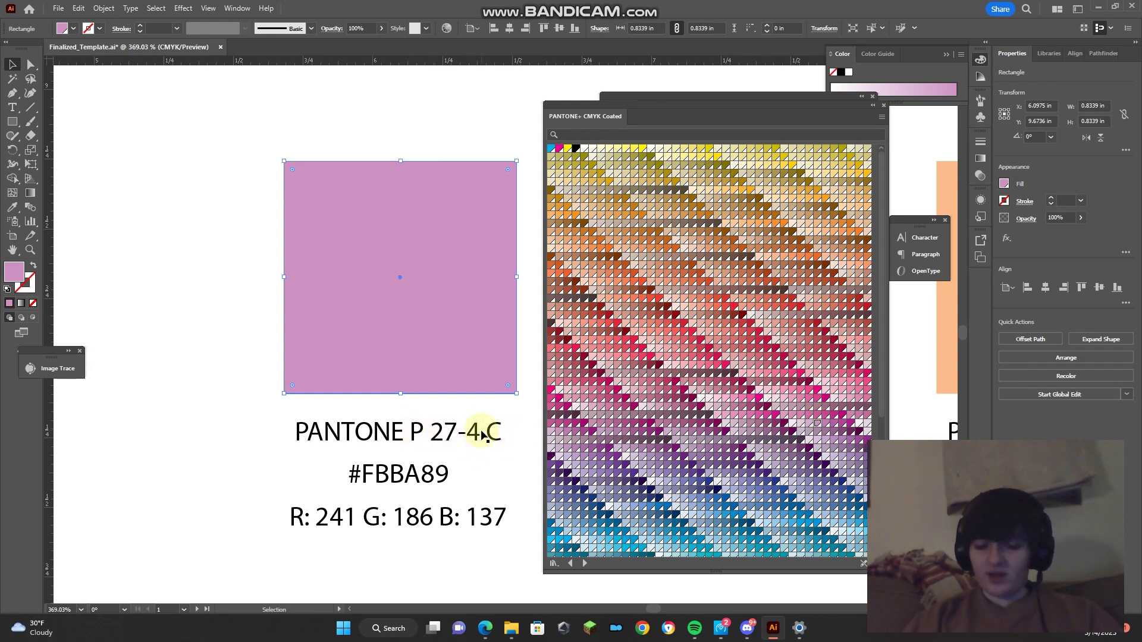
Check the first color square's hex and RGB values in the Color Picker, and collapse the Pantone color book.
click(190, 395)
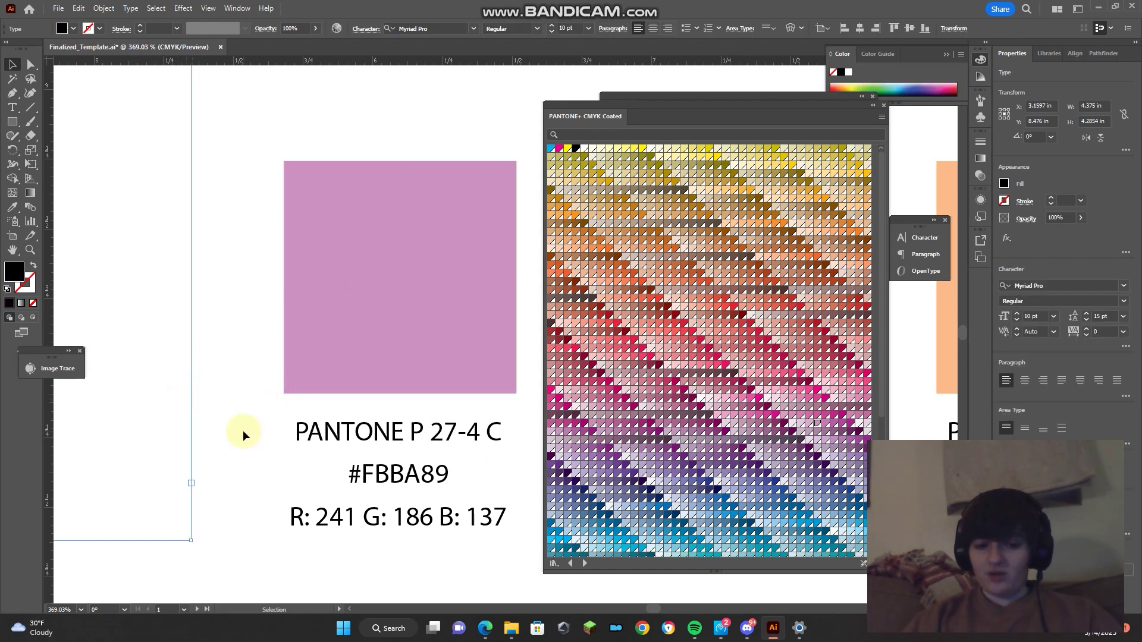
double_click(380, 290)
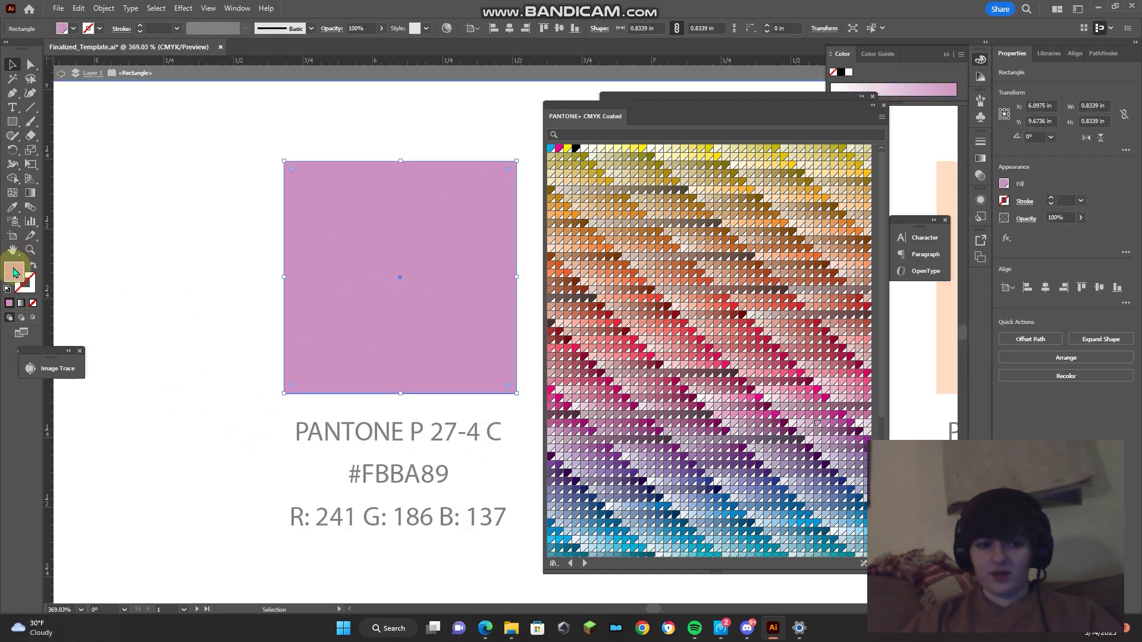
double_click(15, 272)
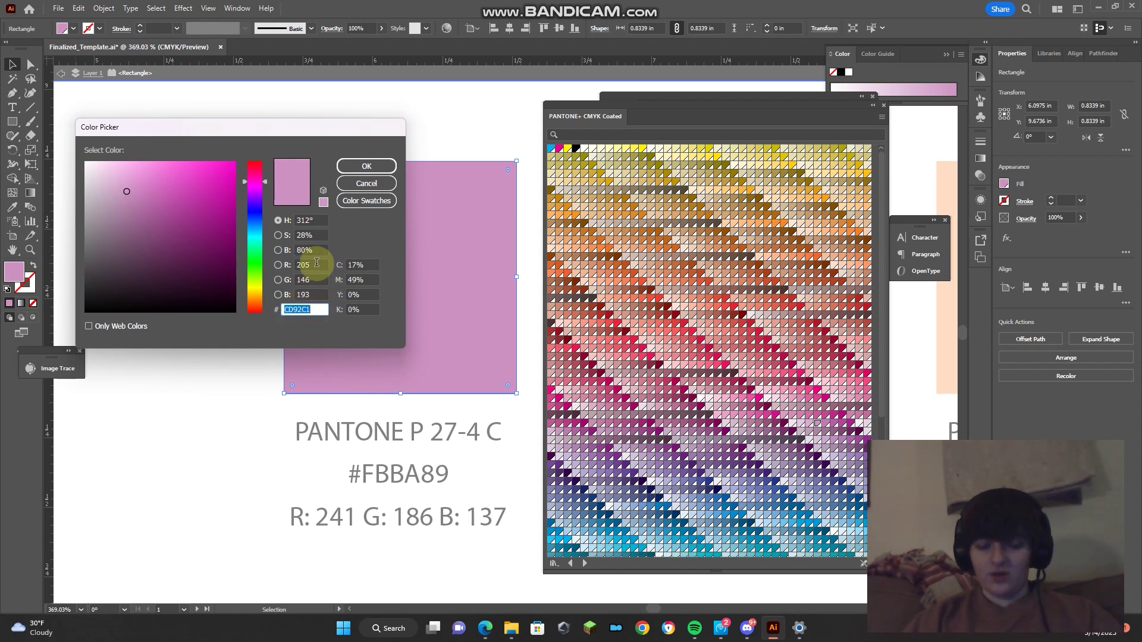
click(365, 166)
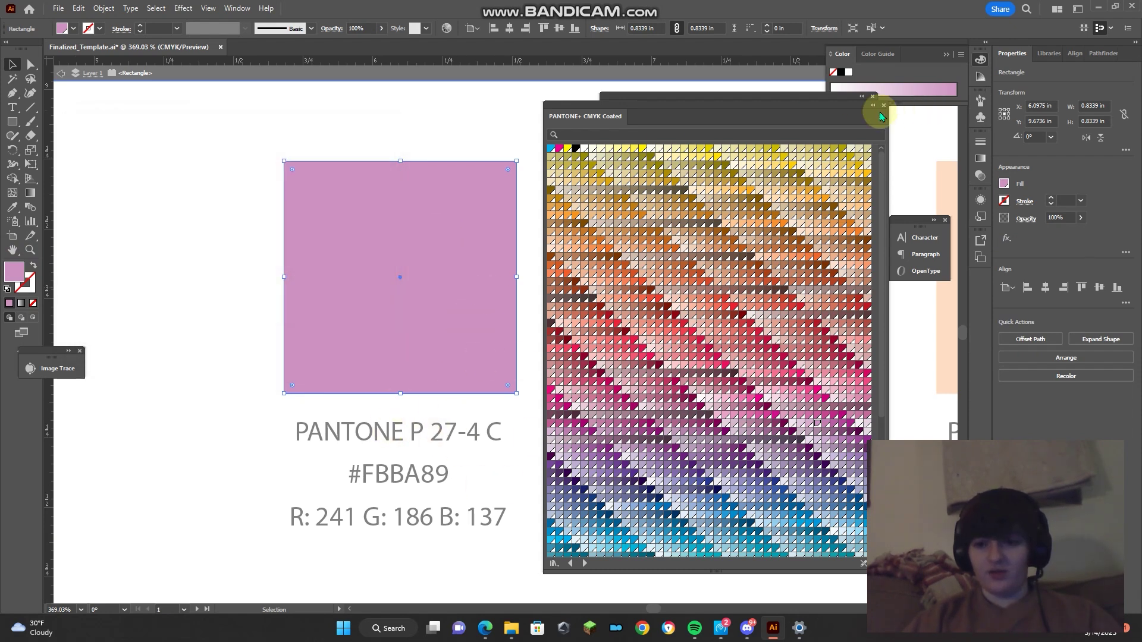
click(872, 105)
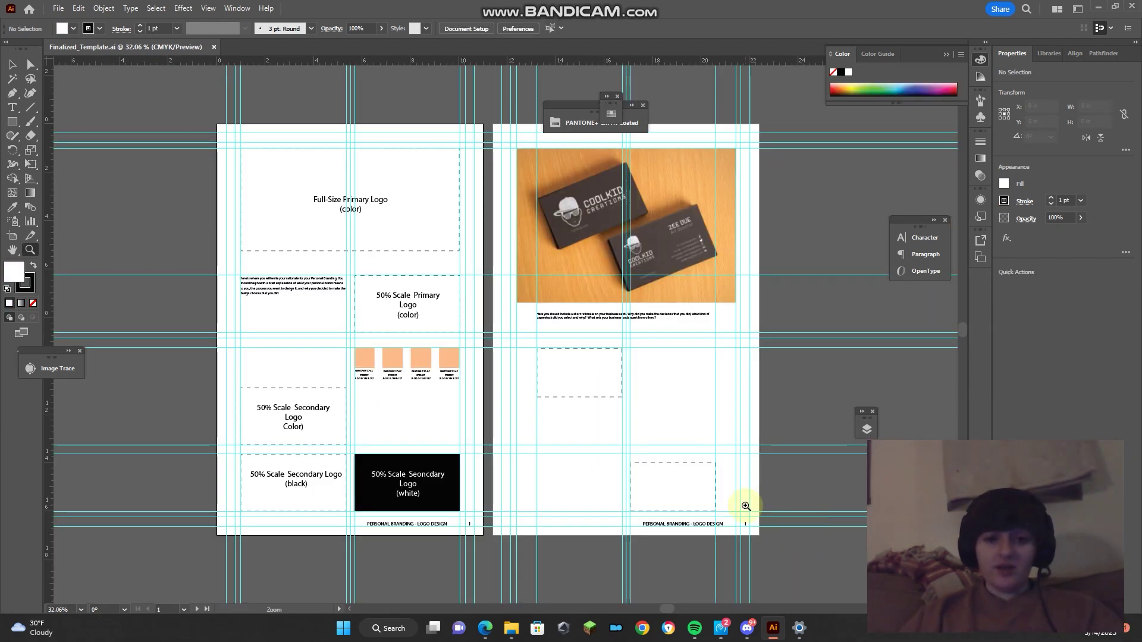
Move the collapsed PANTONE+ CMYK Coated panel off the artboards to the empty area beside the first page.
drag(436, 292, 505, 301)
drag(563, 344, 581, 365)
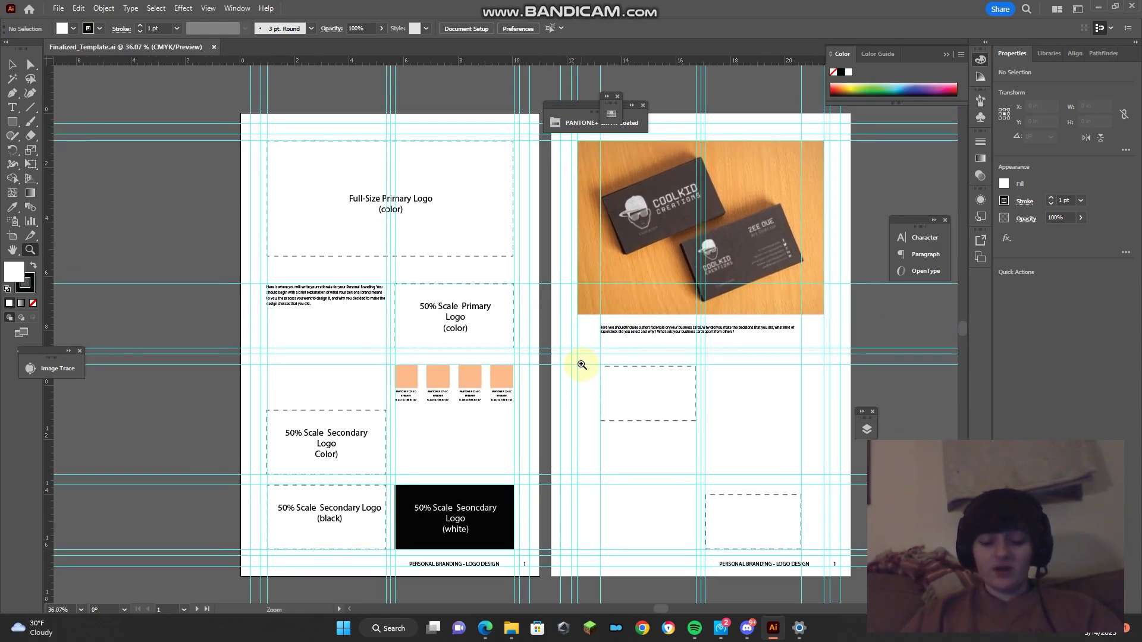
key(v)
mouse_move(629, 454)
mouse_down()
mouse_move(612, 454)
mouse_move(632, 477)
mouse_move(643, 453)
mouse_move(632, 448)
mouse_up()
drag(571, 110, 133, 92)
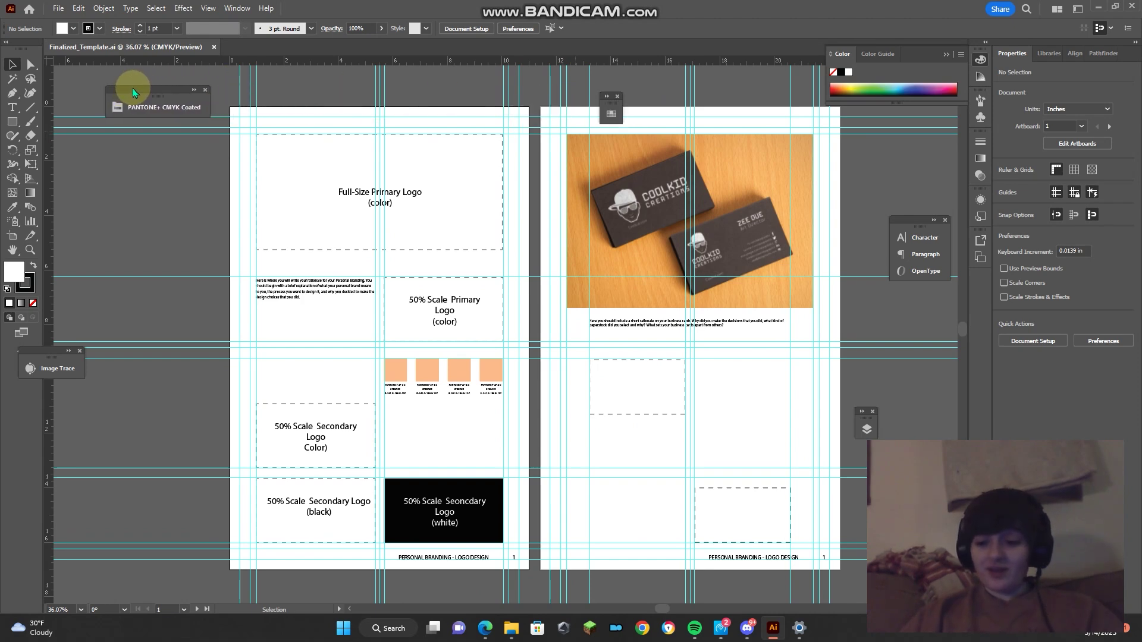